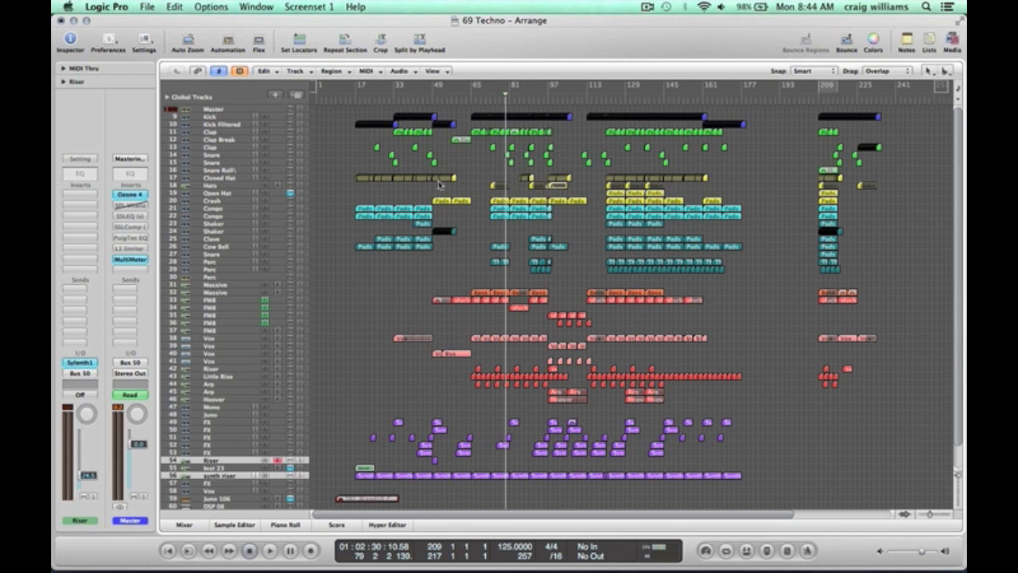
Play the short section starting at bar 209, beginning just before it, and look over its tracks.
drag(911, 422, 794, 91)
click(460, 96)
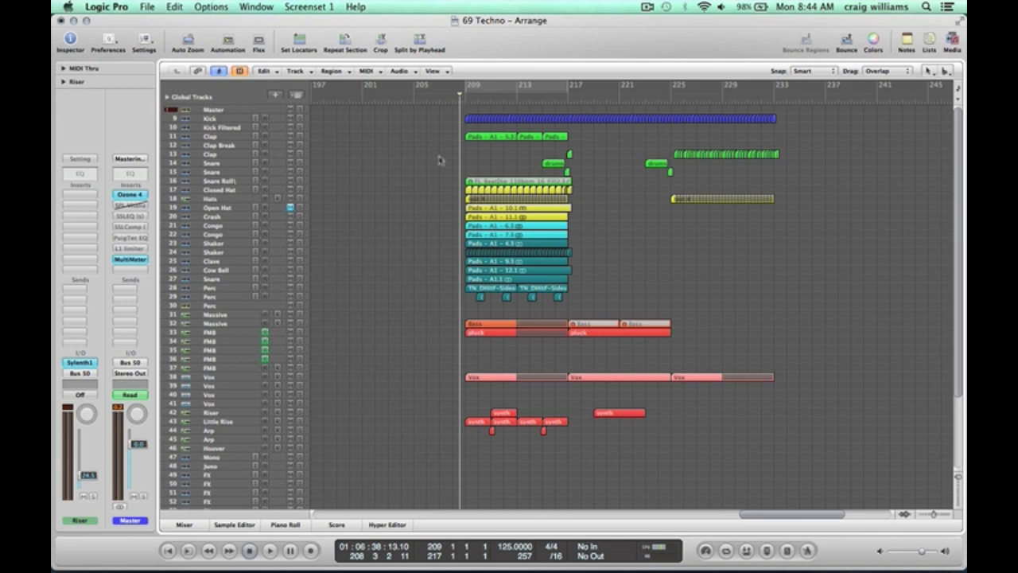
key(space)
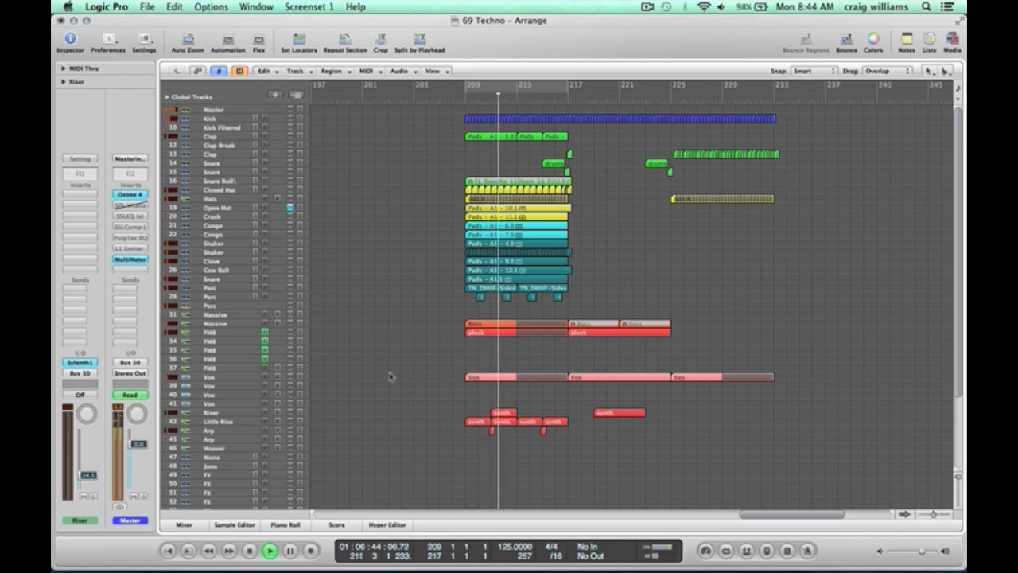
scroll(573, 436, down, 3)
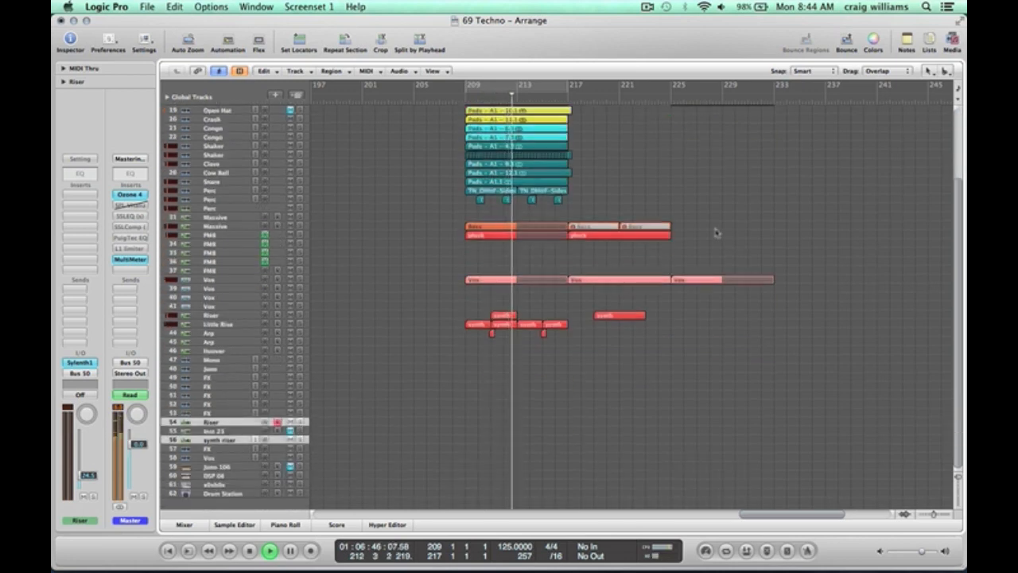
scroll(708, 236, up, 3)
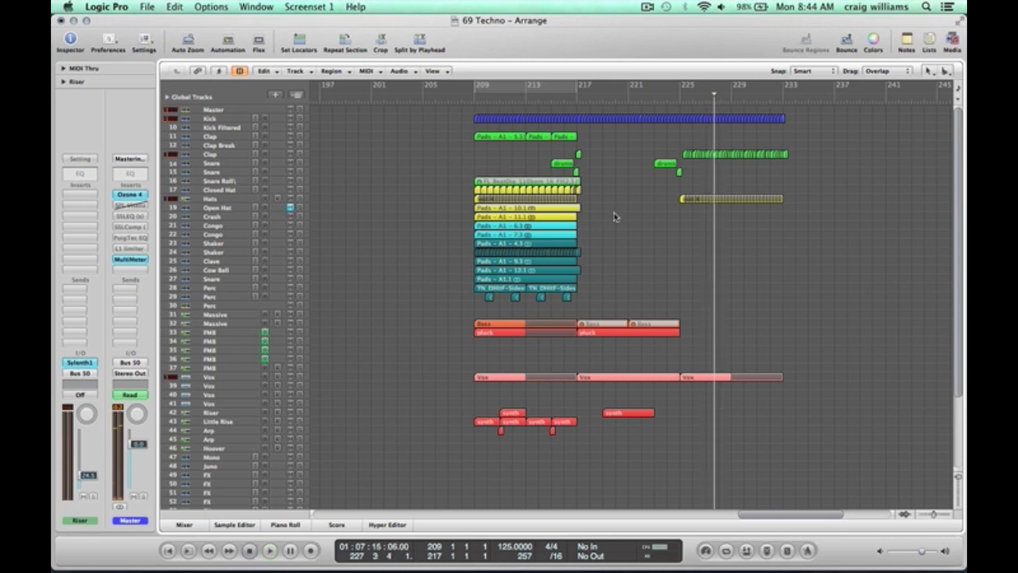
Enable the cycle range over bars 209 to 217.
drag(587, 453, 463, 107)
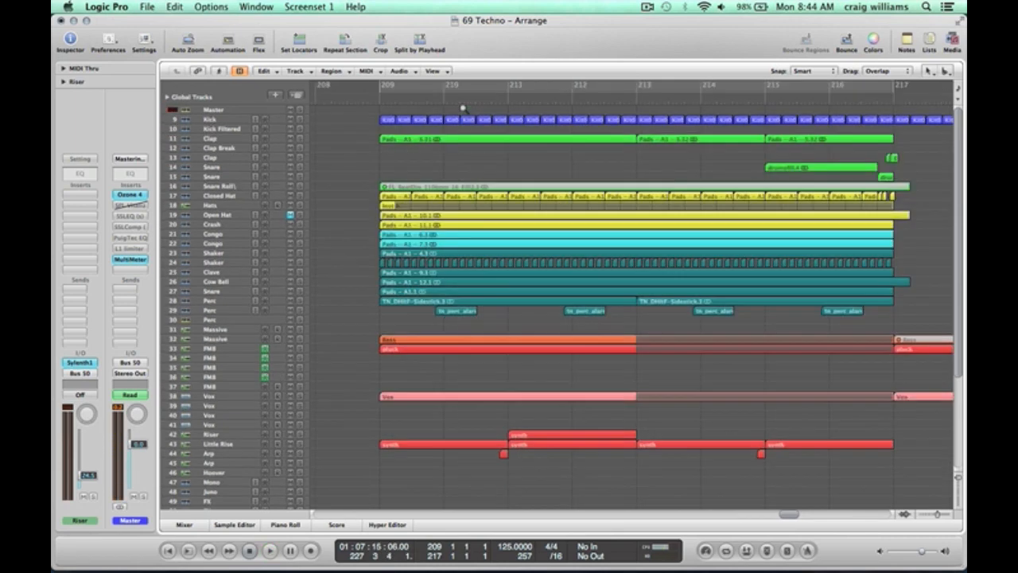
click(686, 90)
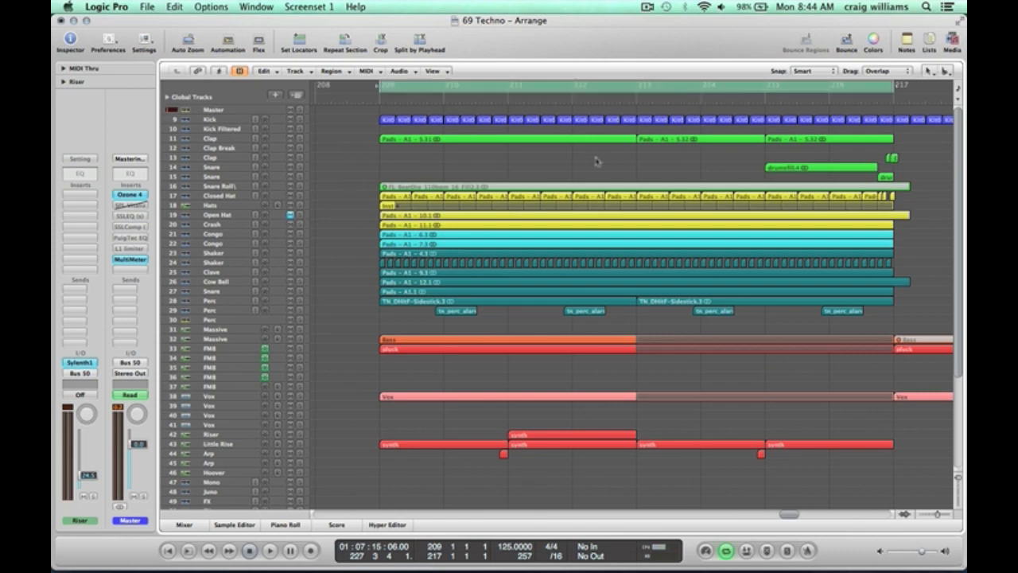
ctrl+alt+click(597, 162)
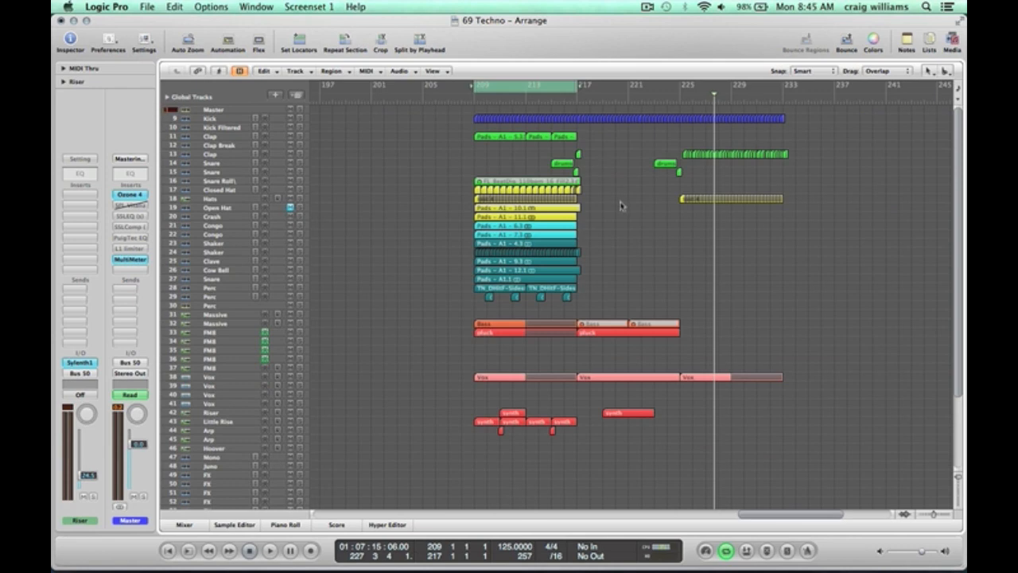
Start loop playback and solo the Kick and the main Clap track to audition them together.
drag(601, 471, 459, 112)
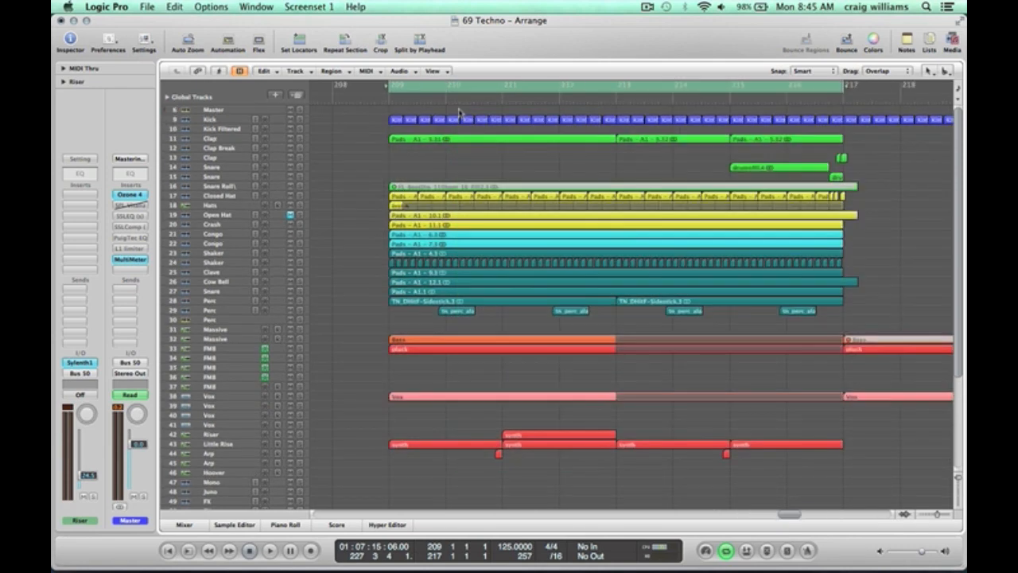
key(space)
click(294, 119)
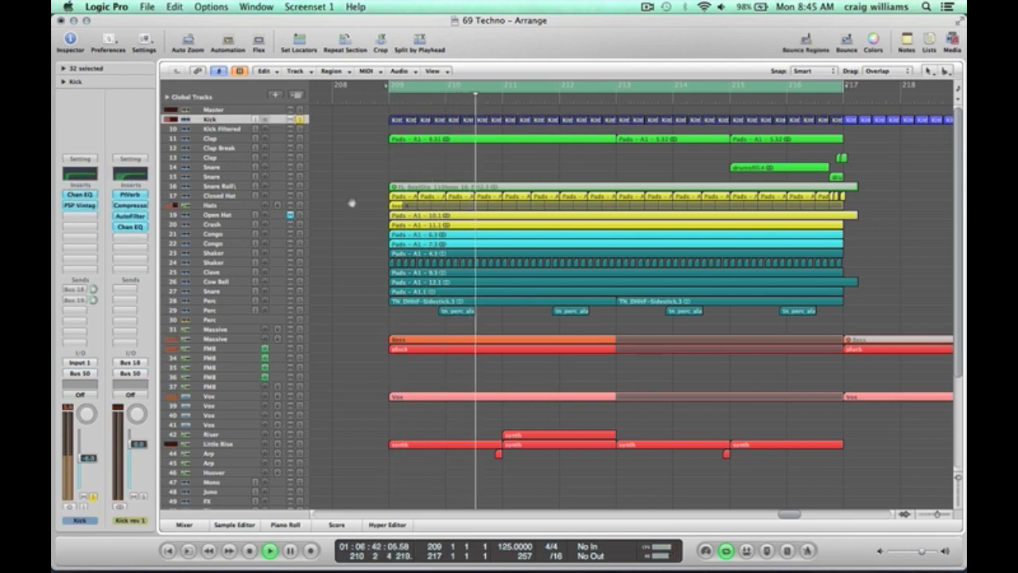
click(222, 138)
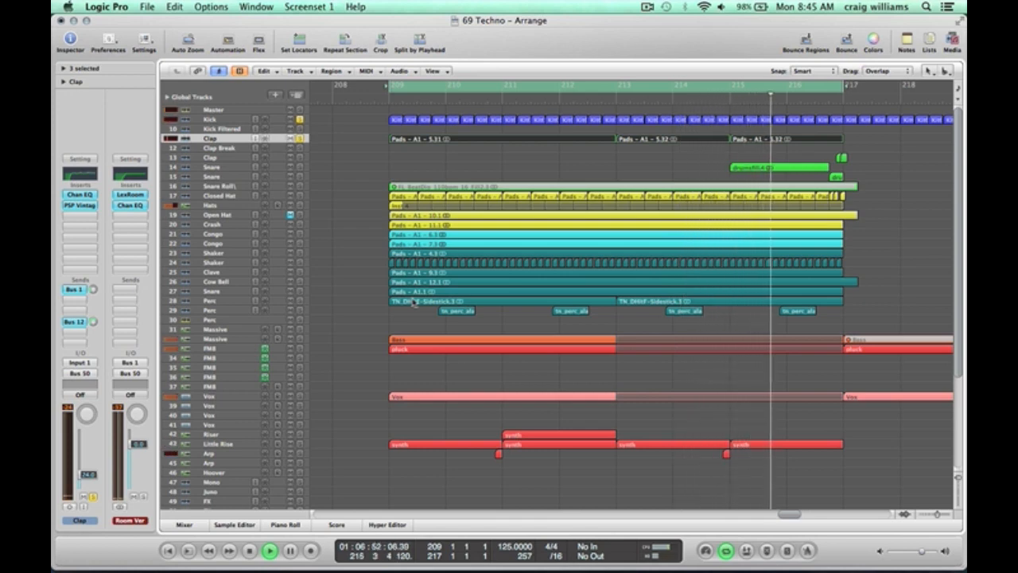
click(376, 271)
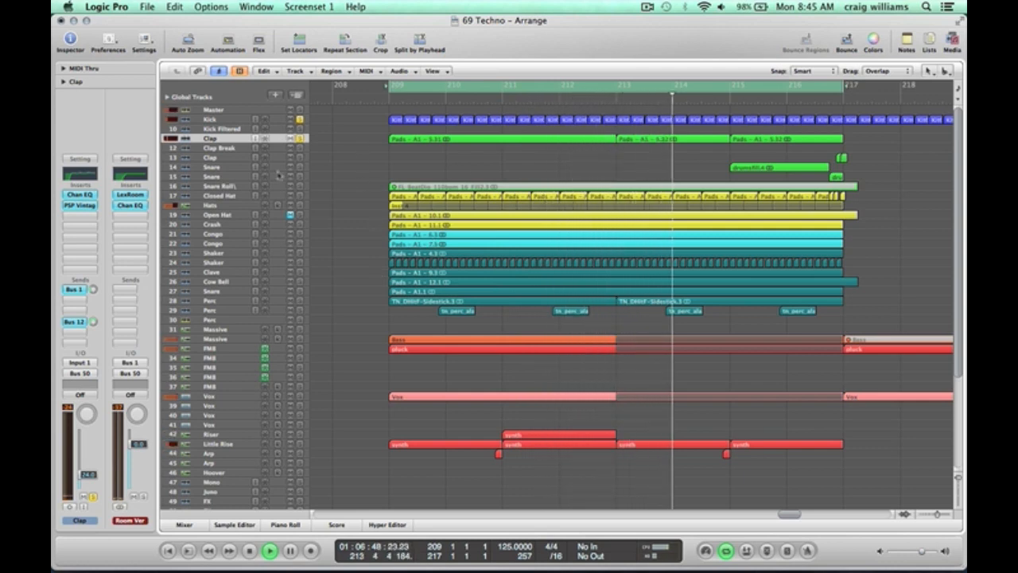
Add the Closed Hat and both Snare tracks to the solo and examine the snare and clap fills before bar 217.
click(299, 196)
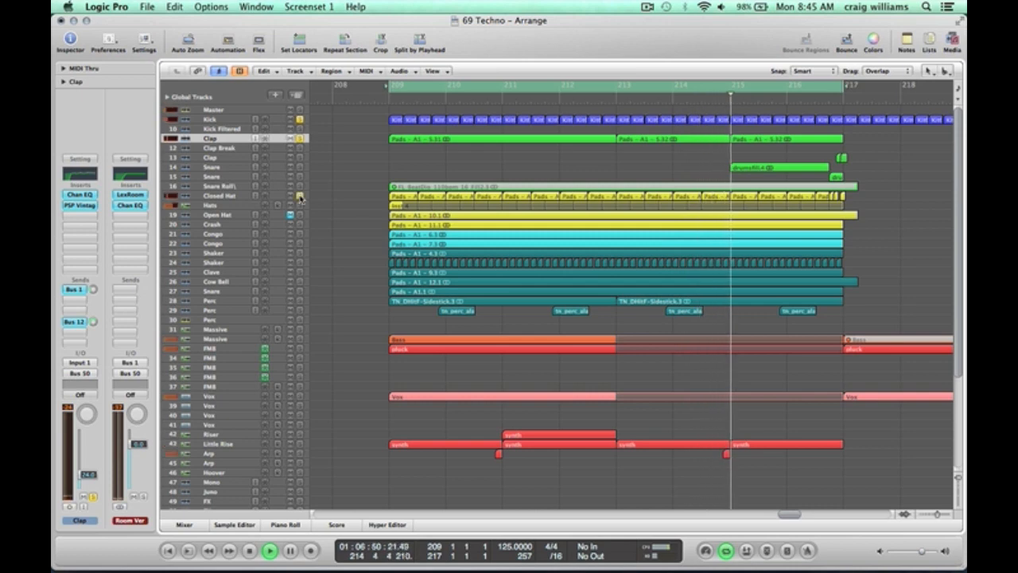
click(299, 167)
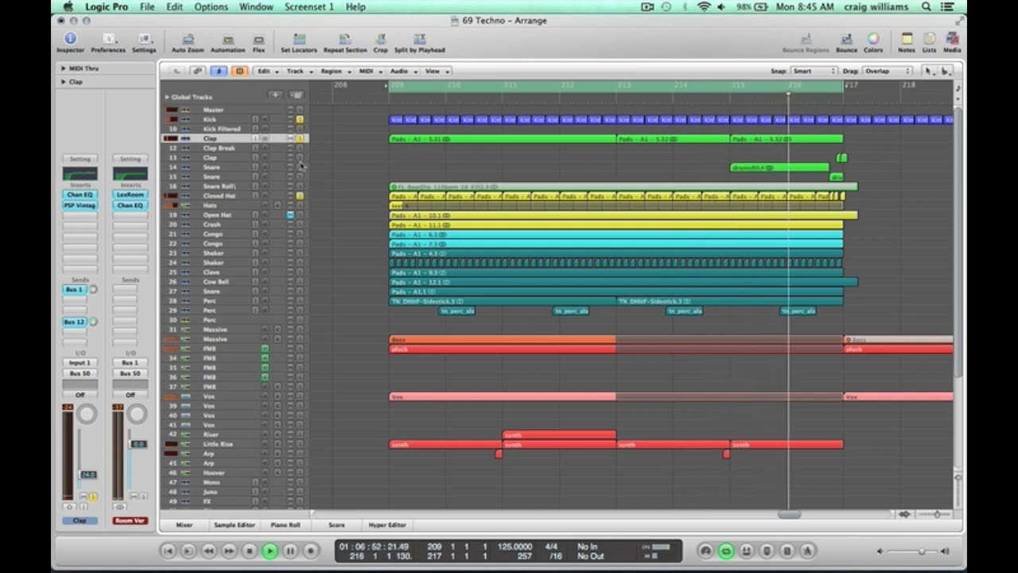
click(301, 178)
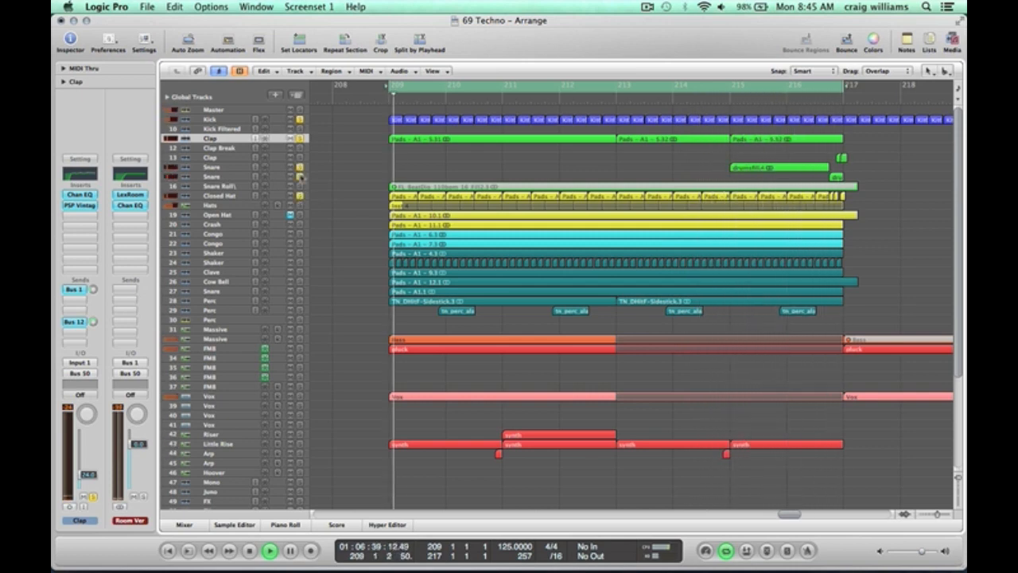
drag(897, 228, 676, 153)
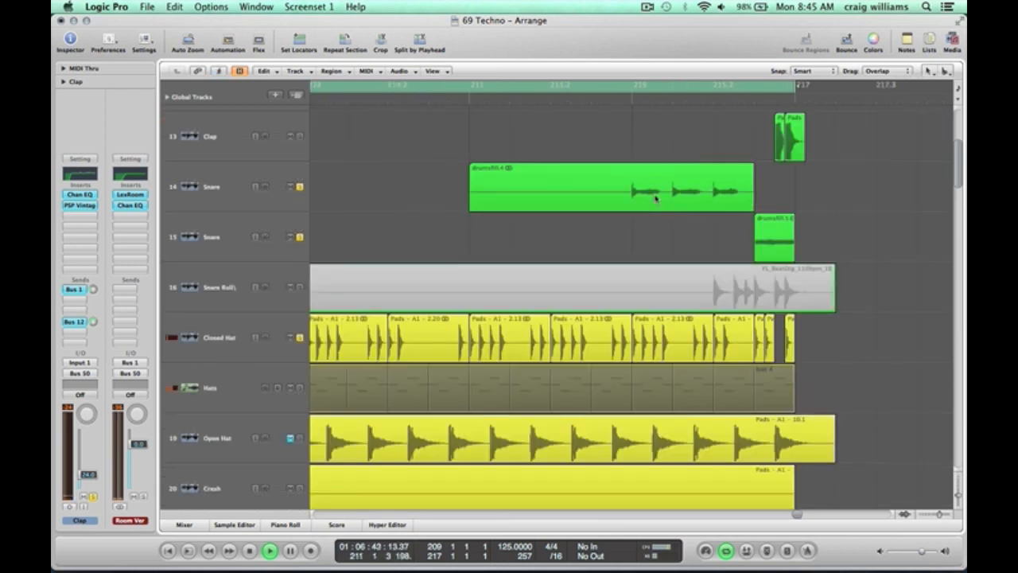
ctrl+alt+click(859, 198)
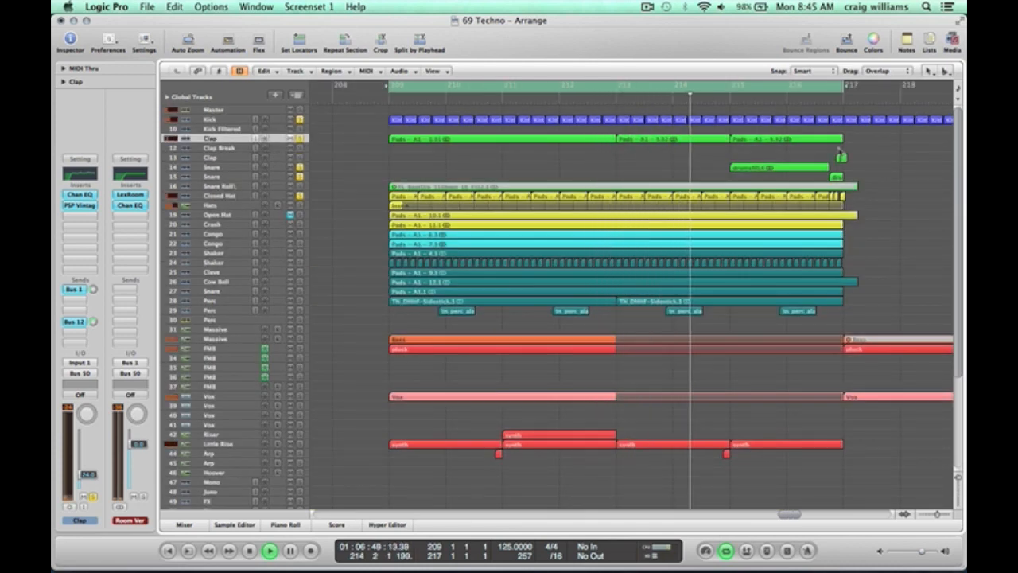
drag(862, 196, 813, 146)
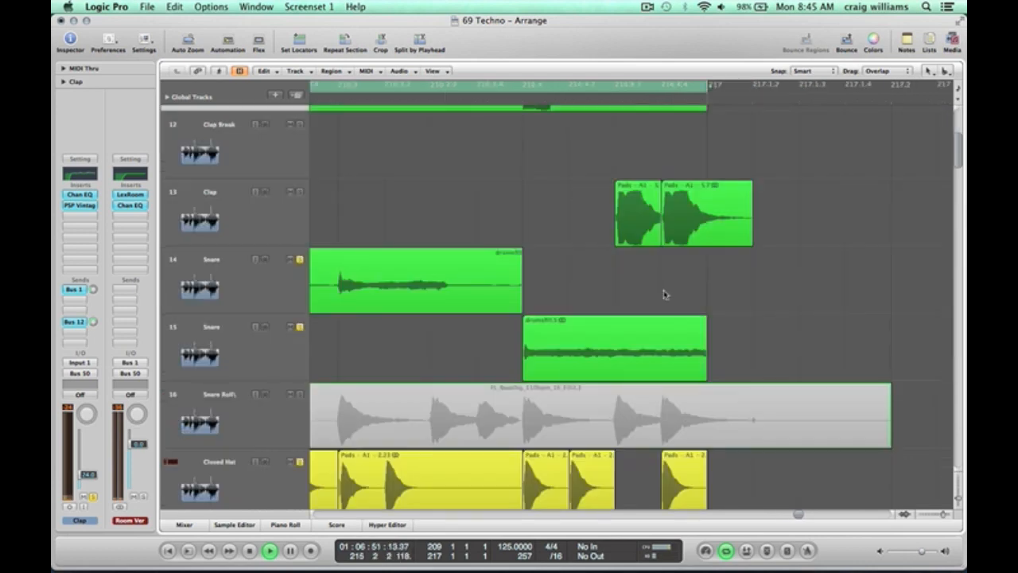
ctrl+alt+click(845, 220)
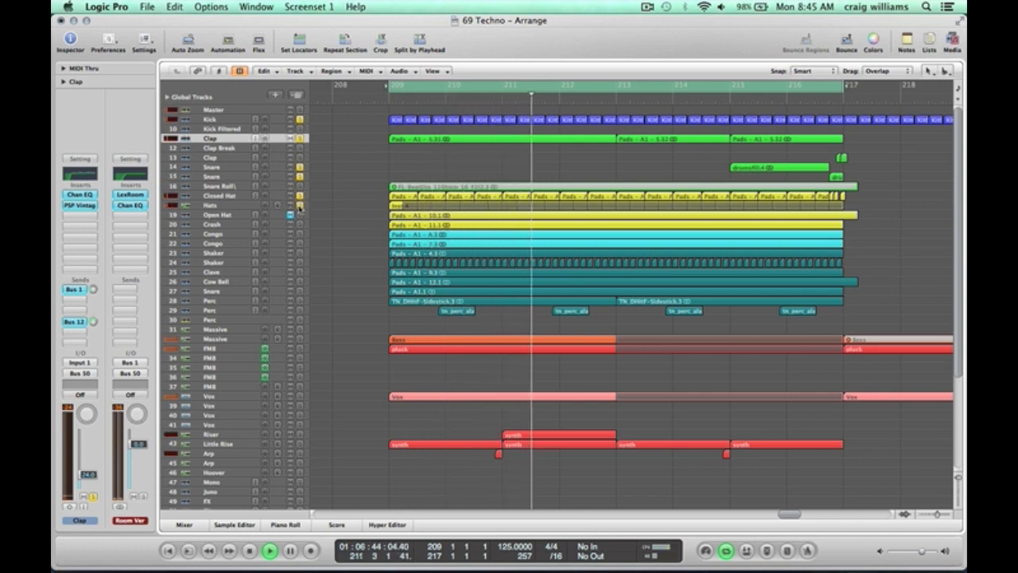
Inspect the ADM drum machine instrument on the soloed Hats track and close its window.
click(212, 205)
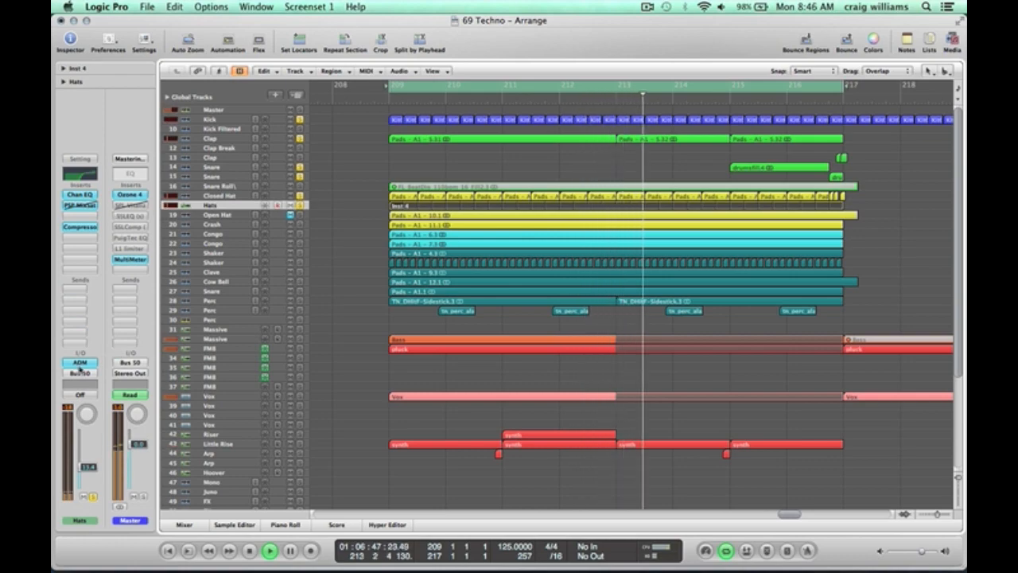
click(80, 363)
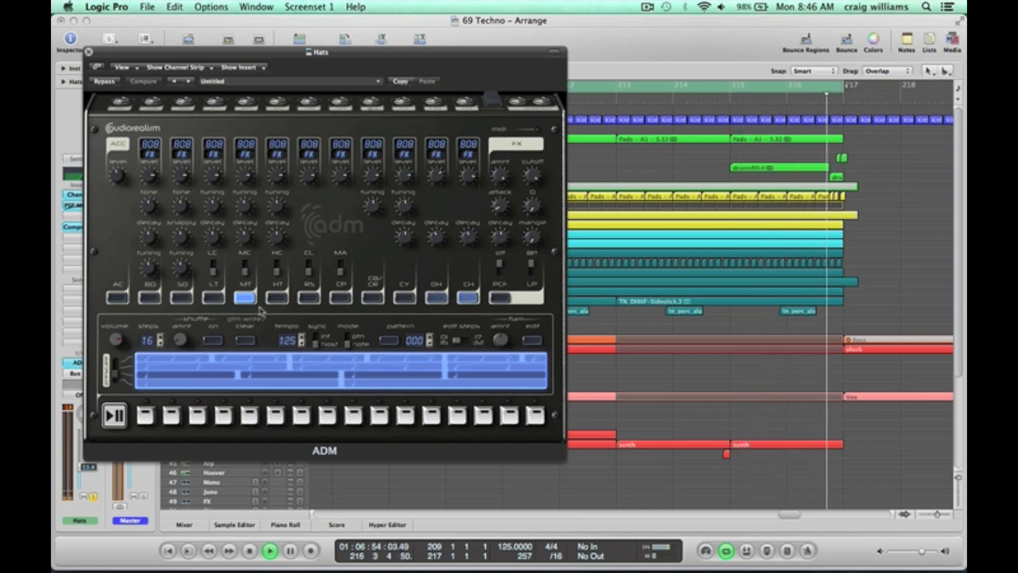
click(88, 51)
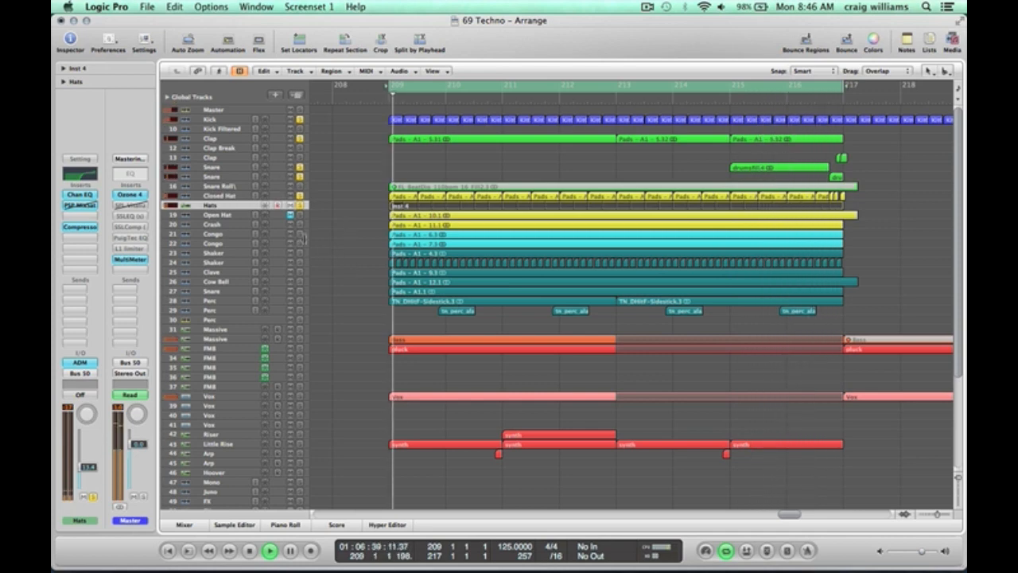
Add the Crash and both Congo tracks to the solo, playing from about bar 216 to hear the congo fill.
scroll(388, 213, down, 3)
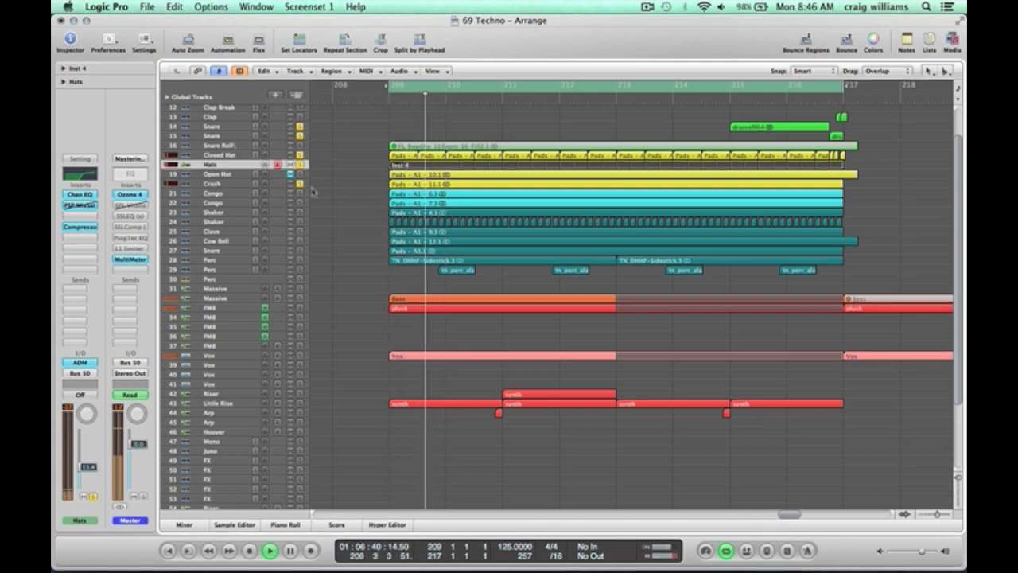
click(211, 183)
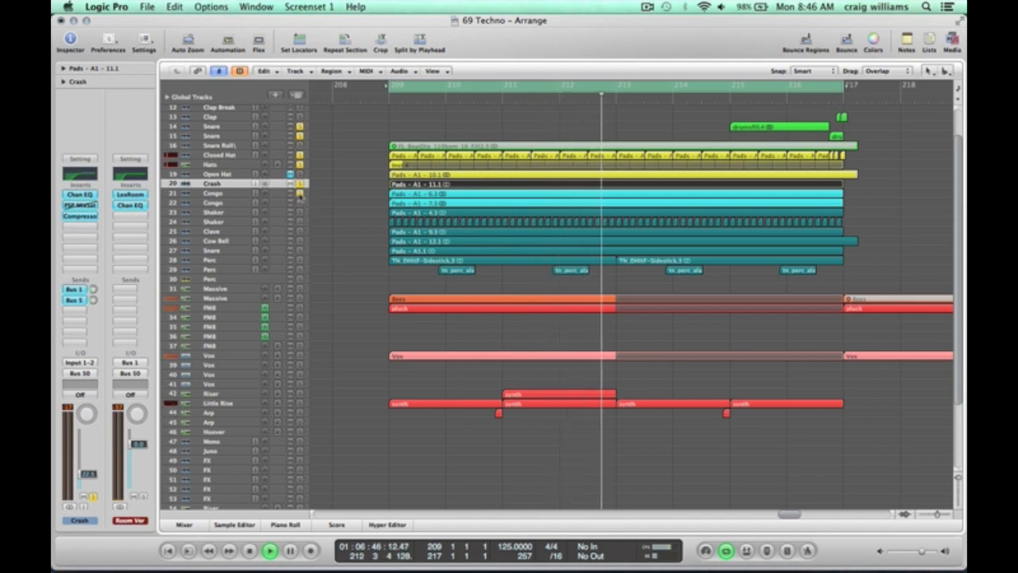
key(space)
drag(877, 311, 377, 165)
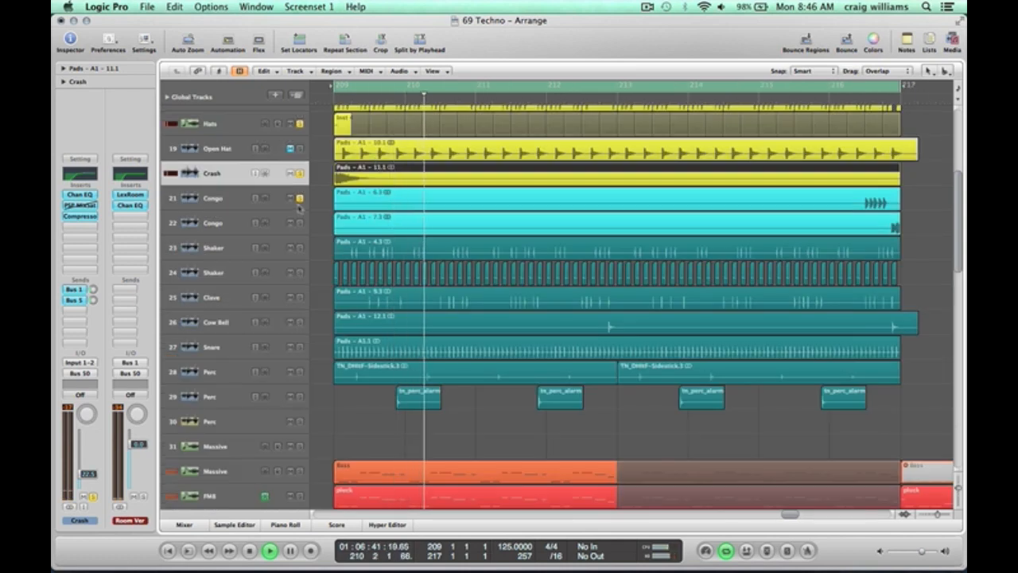
click(832, 94)
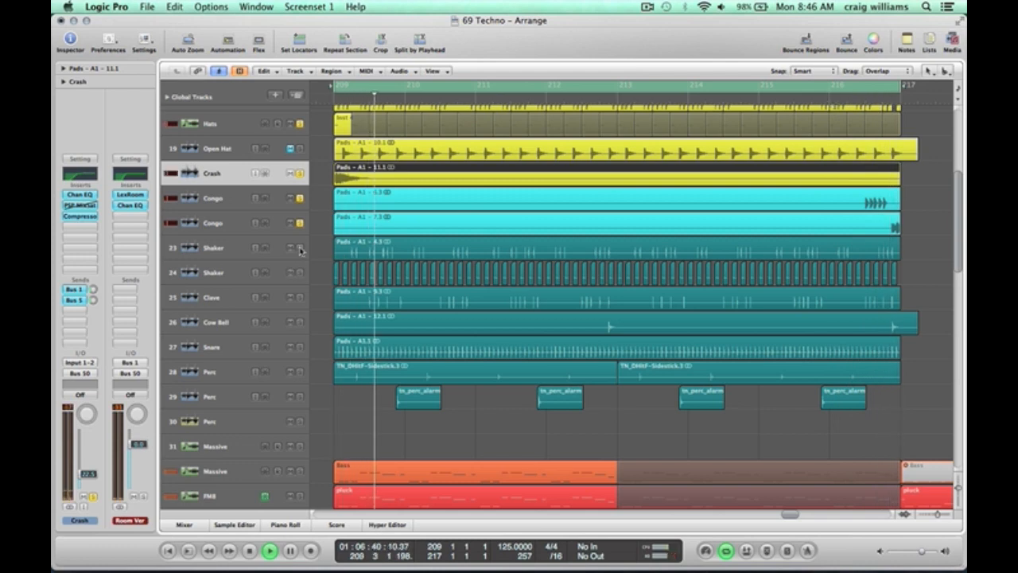
click(208, 200)
key(Down)
key(Down)
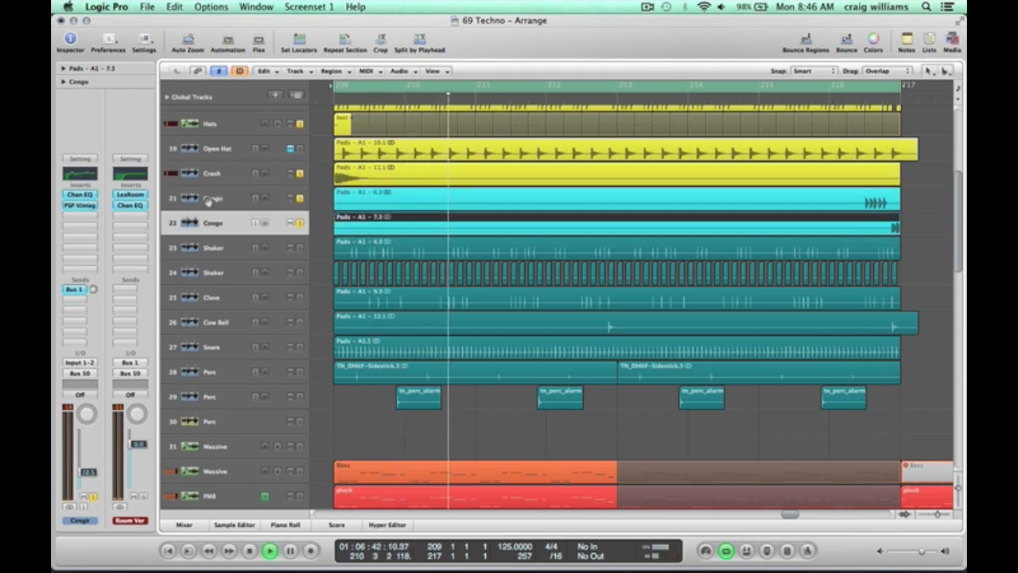
Add both Shaker tracks to the solo and check the channel settings of the second one.
click(300, 248)
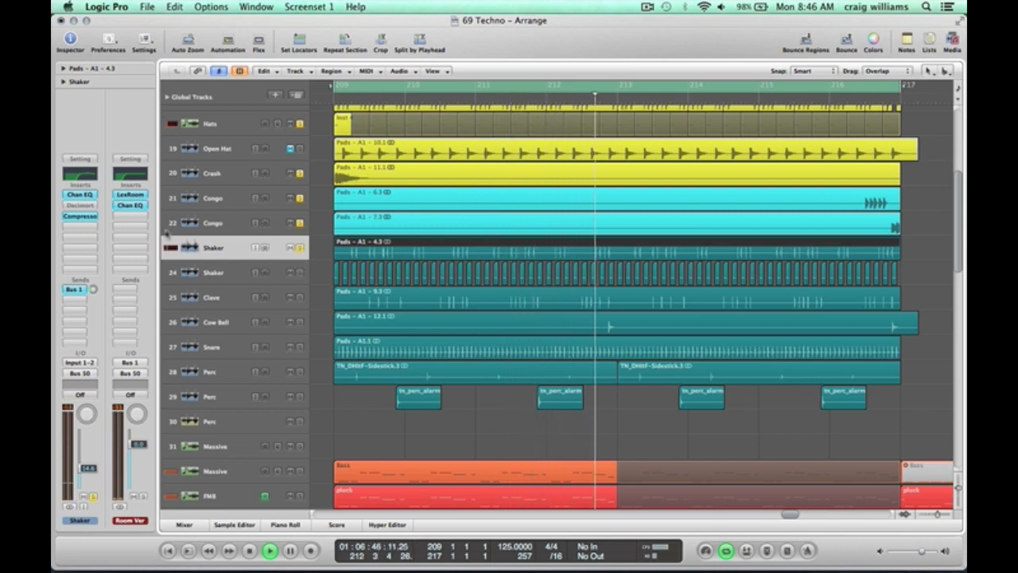
click(299, 273)
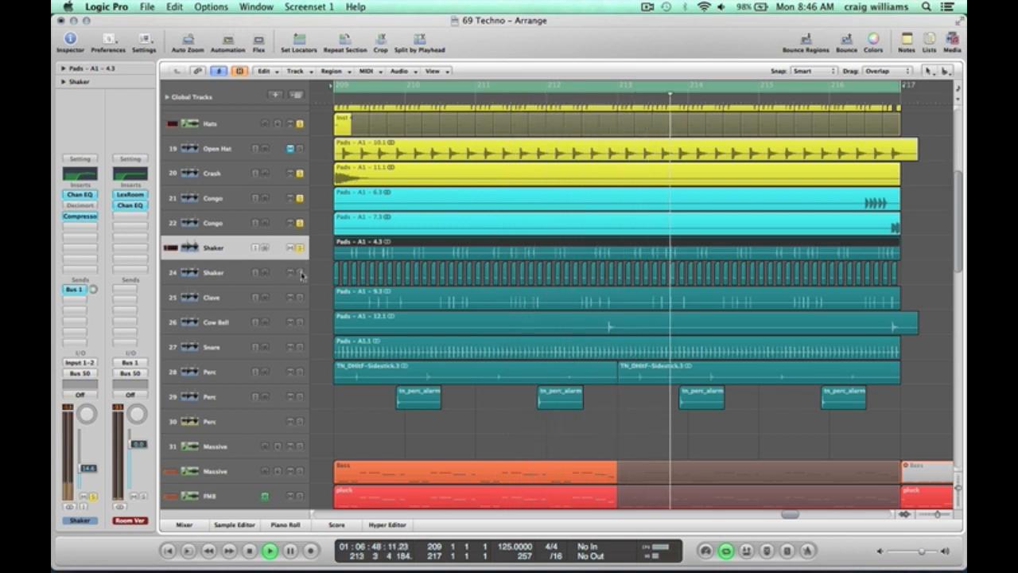
click(214, 272)
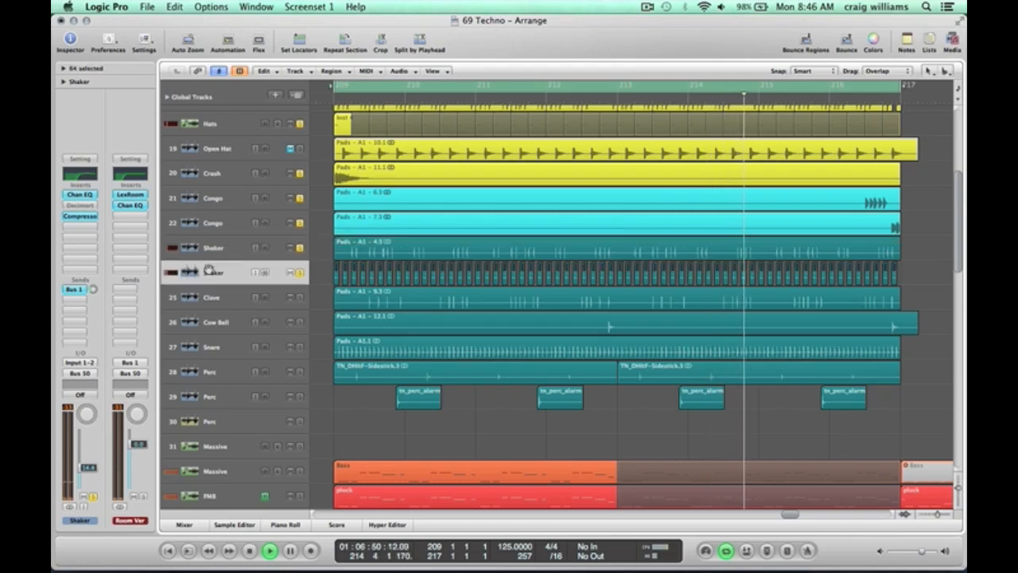
Add the Clave, Cow Bell, lower Snare and three Perc tracks to the solo to audition the full percussion.
scroll(215, 272, down, 2)
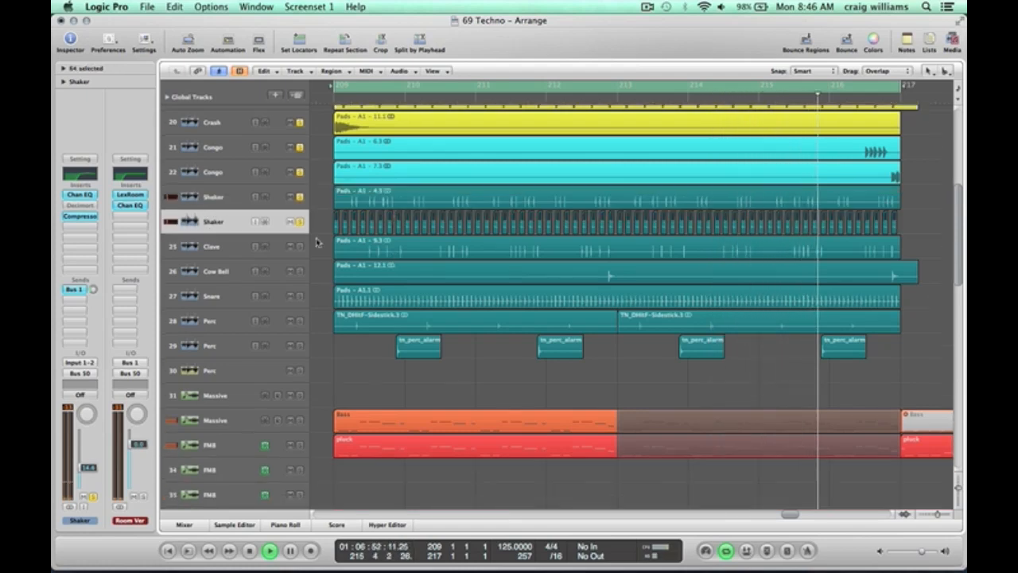
click(300, 246)
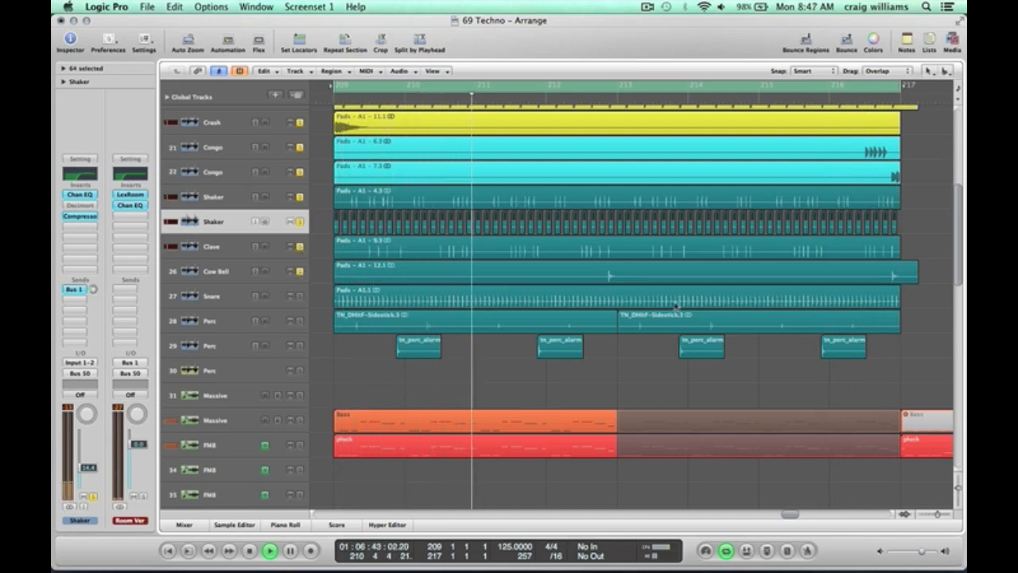
click(921, 232)
scroll(921, 233, down, 2)
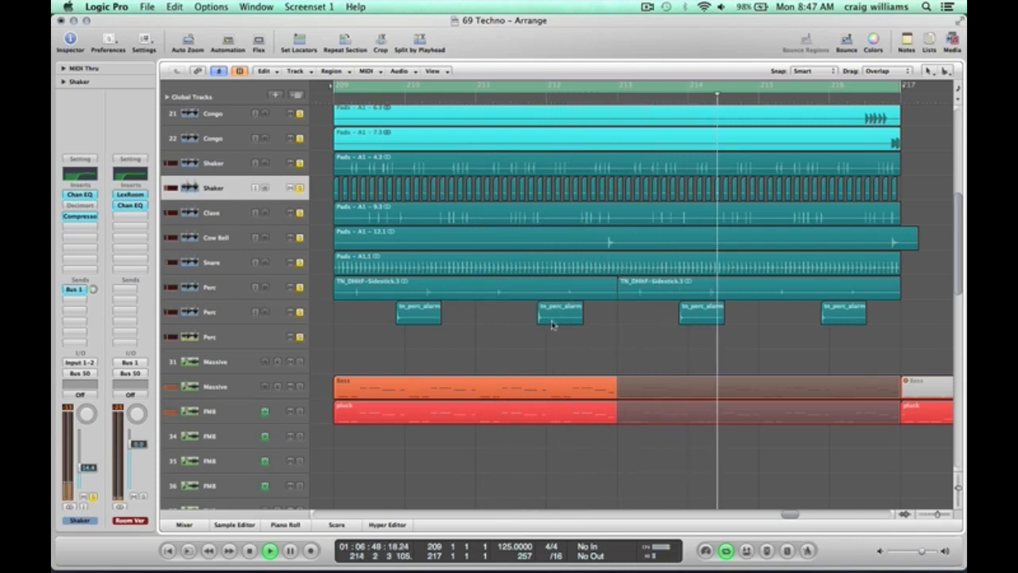
Stop playback and clear the solo from all tracks.
scroll(553, 323, down, 2)
key(space)
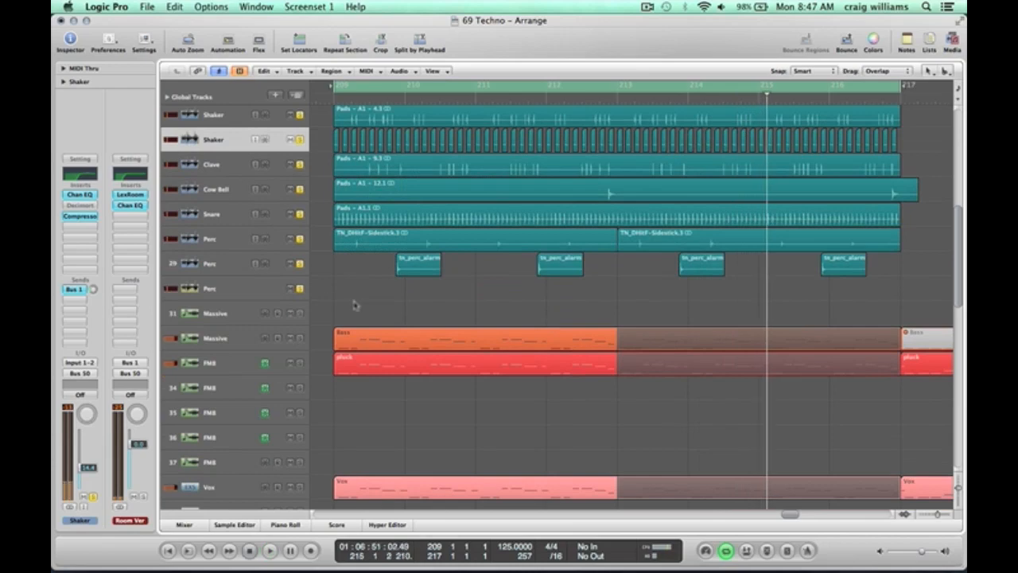
alt+click(300, 288)
key(z)
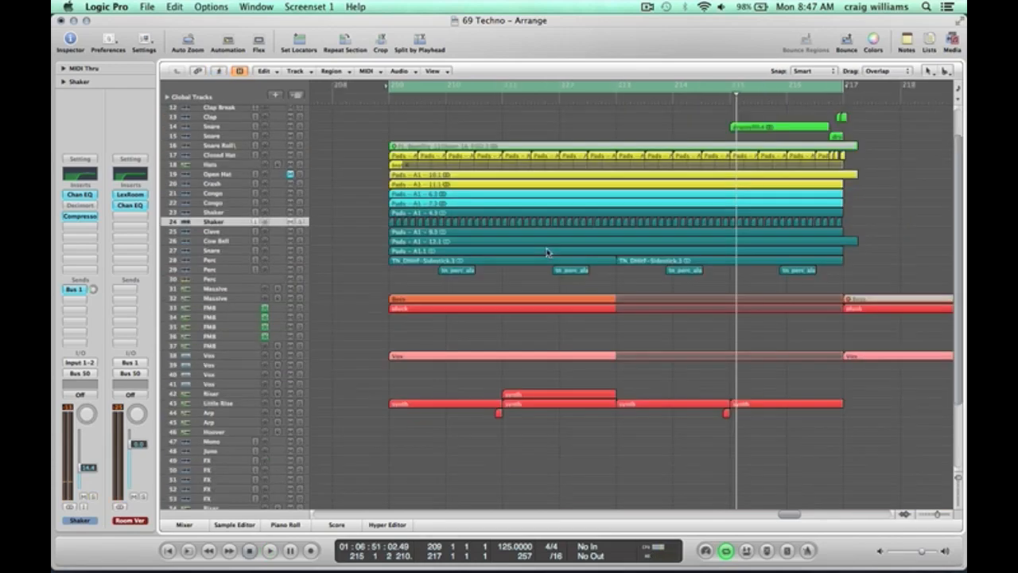
drag(877, 432, 369, 281)
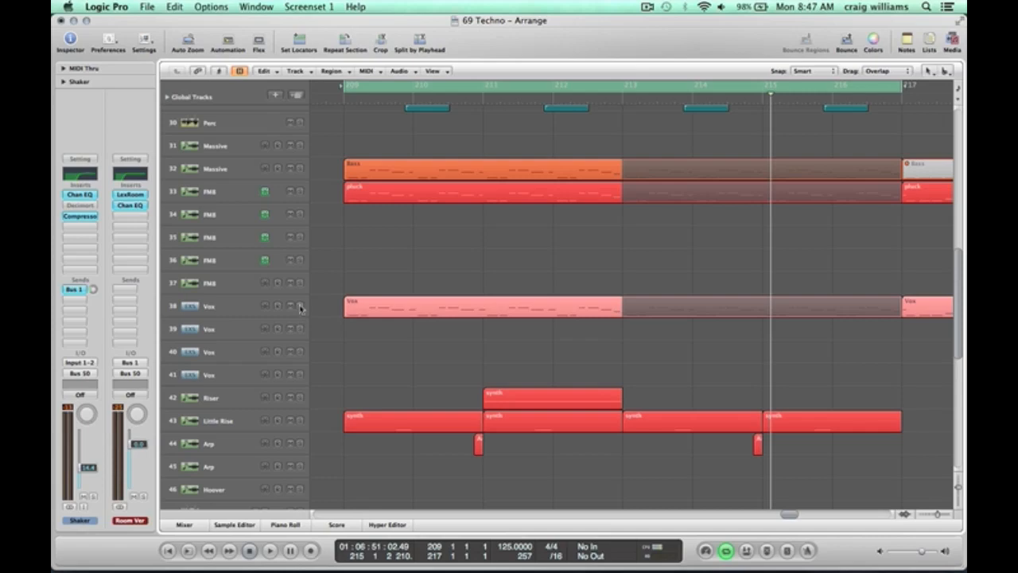
Solo the Vox on track 38, play it from bar 209, stop, and select the track to show its channel settings.
key(space)
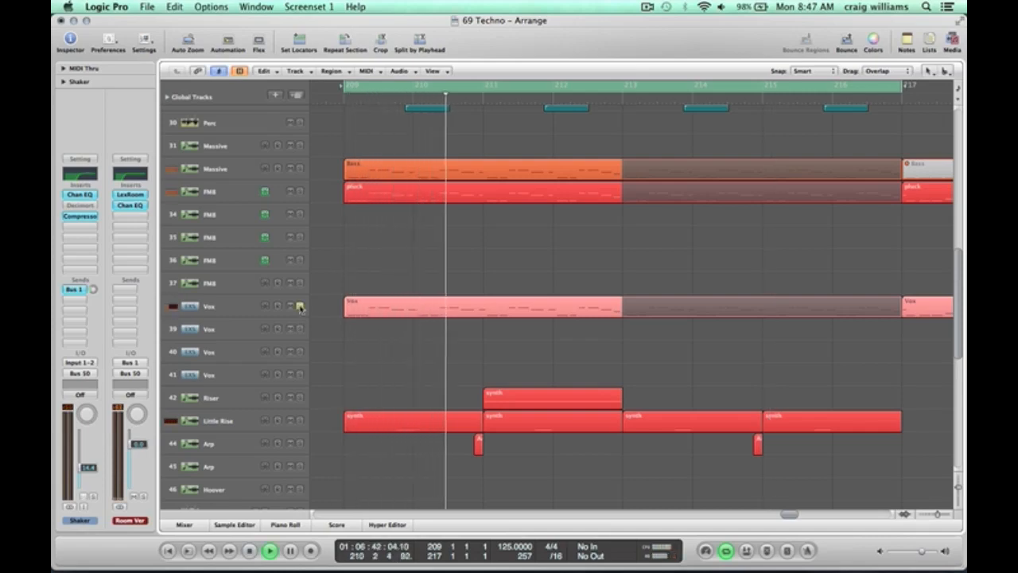
key(space)
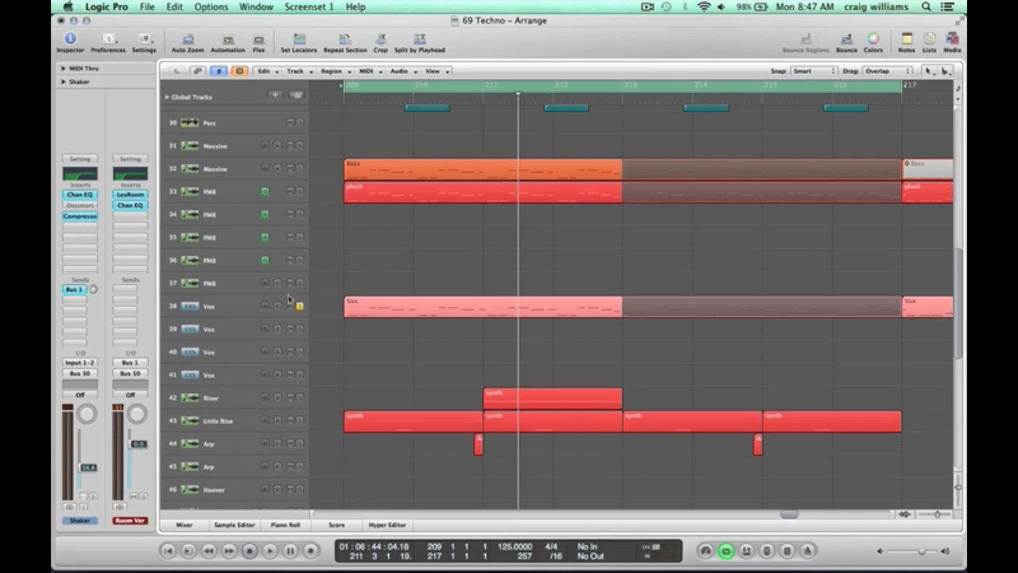
click(208, 307)
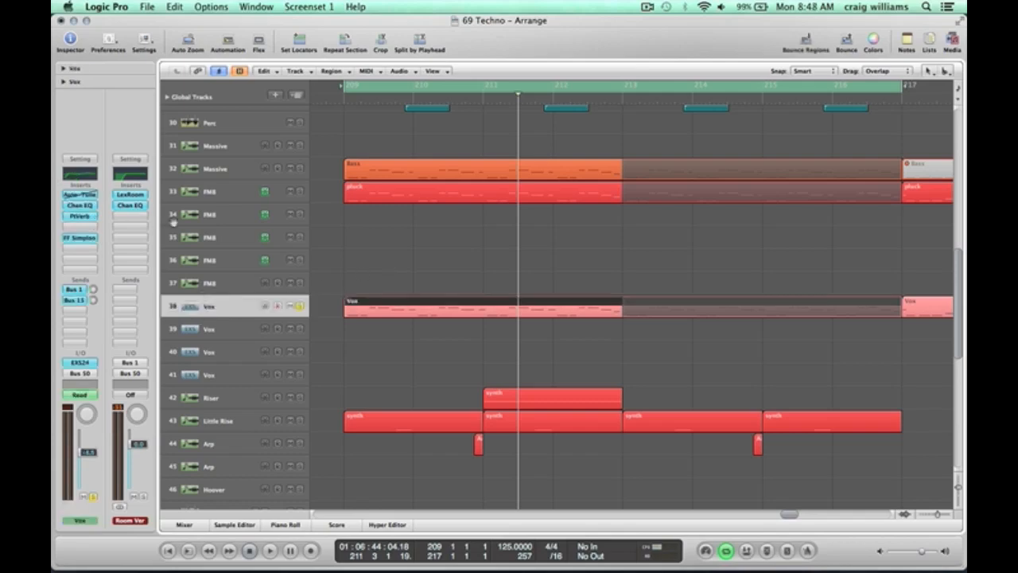
Play test notes on the Vox sampler with the on-screen musical keyboard, lower the octave to 1, and close the keyboard.
key(super+k)
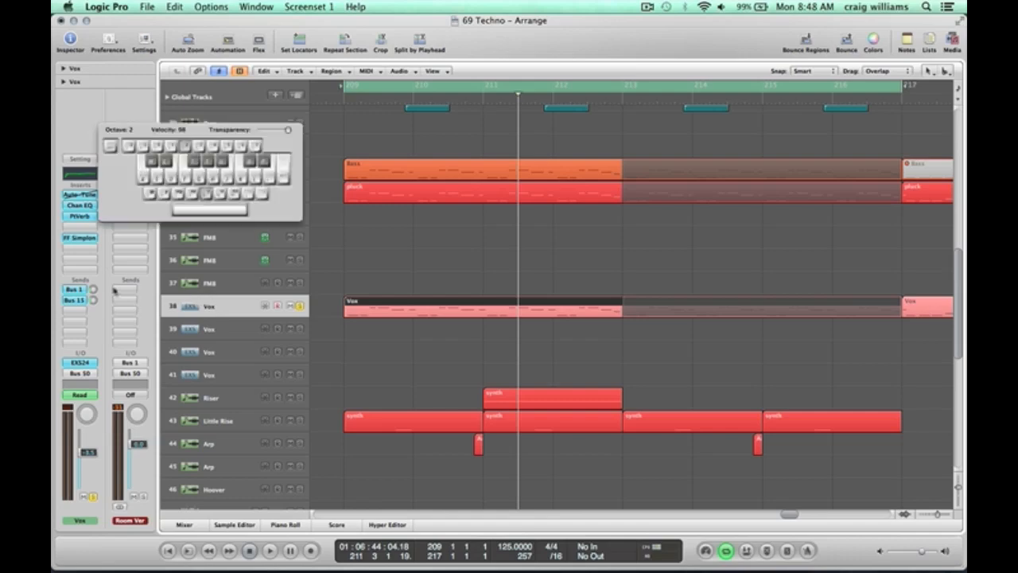
key(h)
key(a)
key(a)
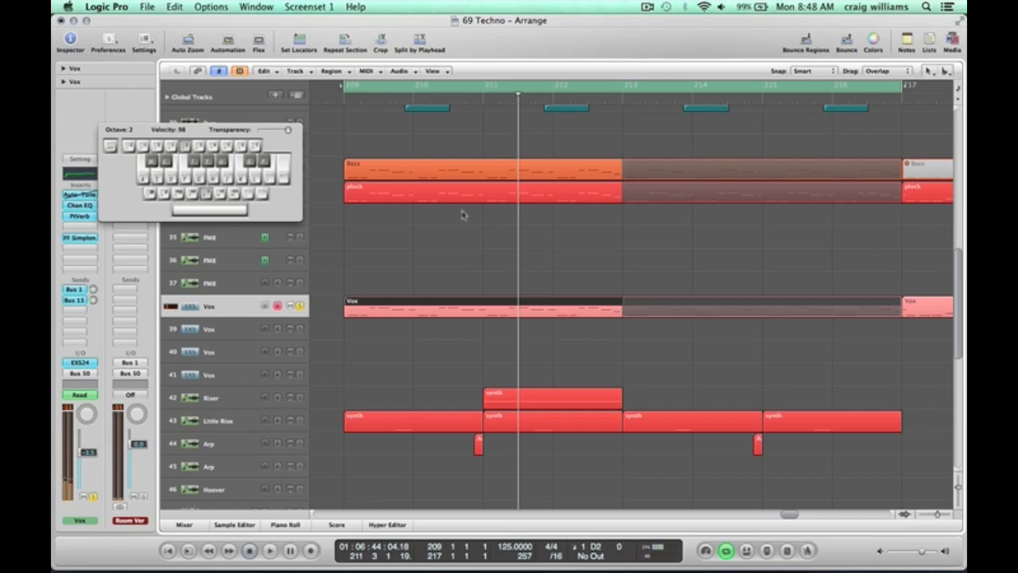
key(z)
key(s)
key(d)
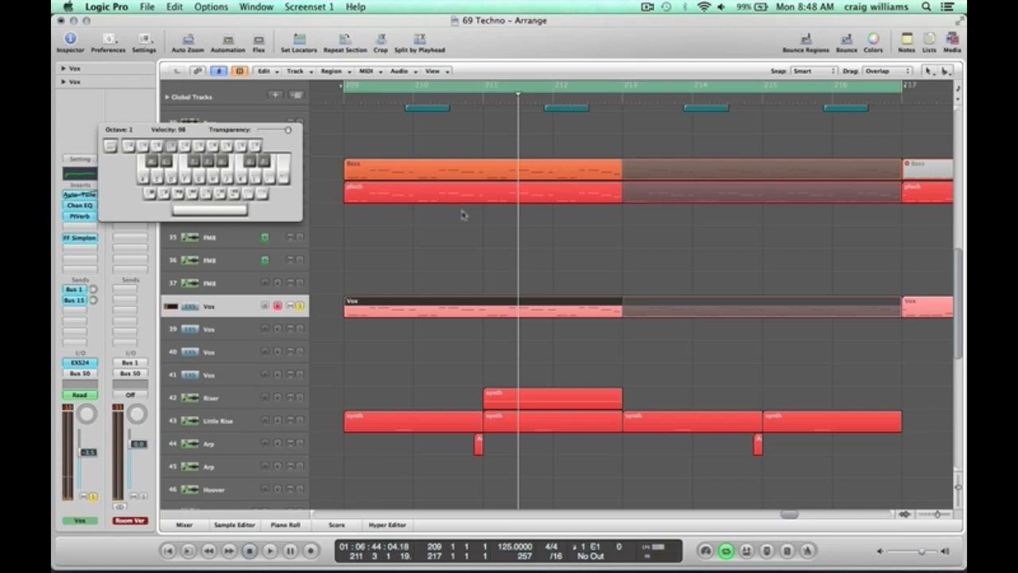
key(super+k)
Deselect the Vox region and show the delay return fed by the Vox channel's Bus 15 send.
click(412, 248)
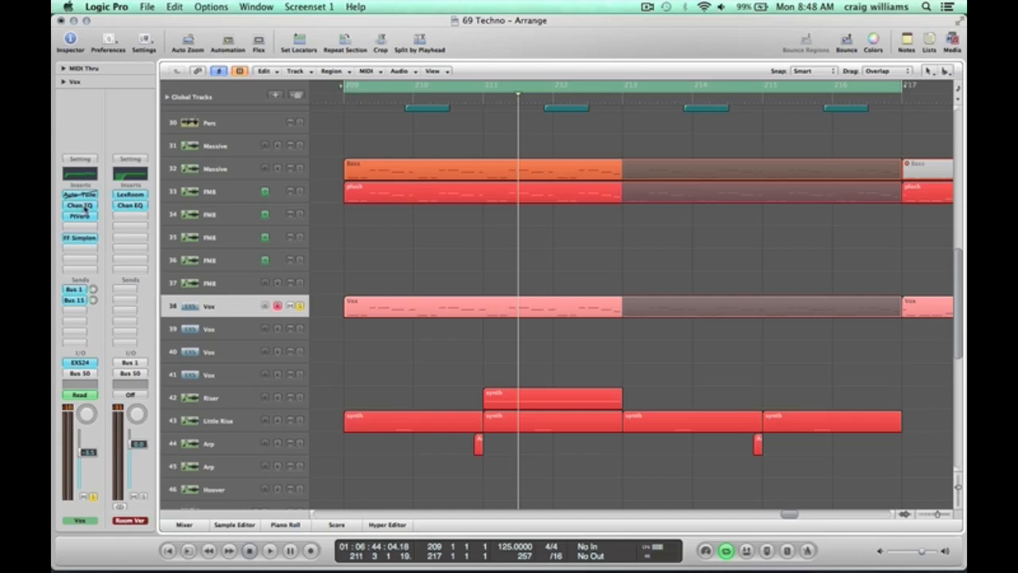
click(76, 302)
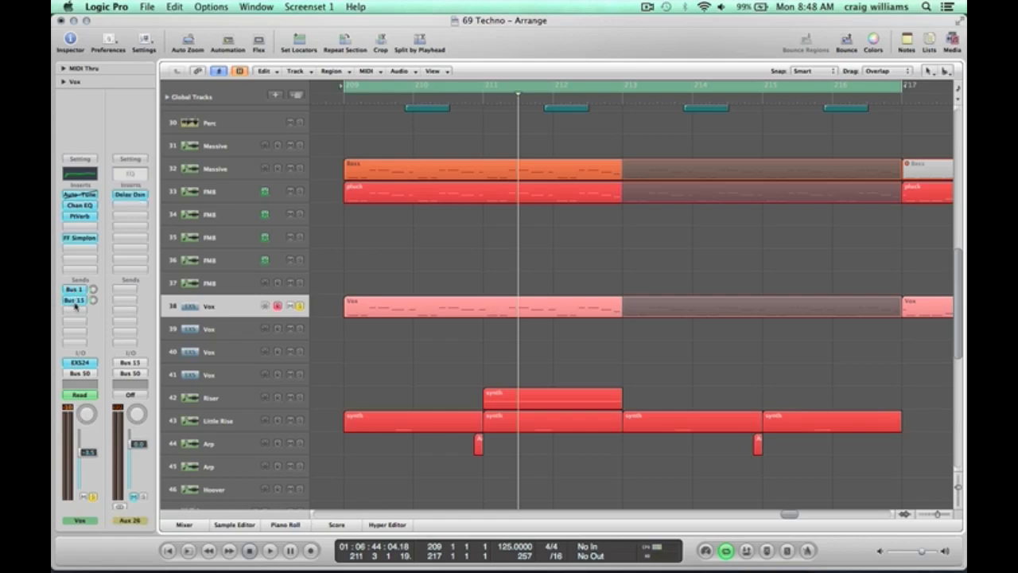
Open the Vox region at bar 209 in the Piano Roll to examine its note pattern.
ctrl+alt+click(414, 245)
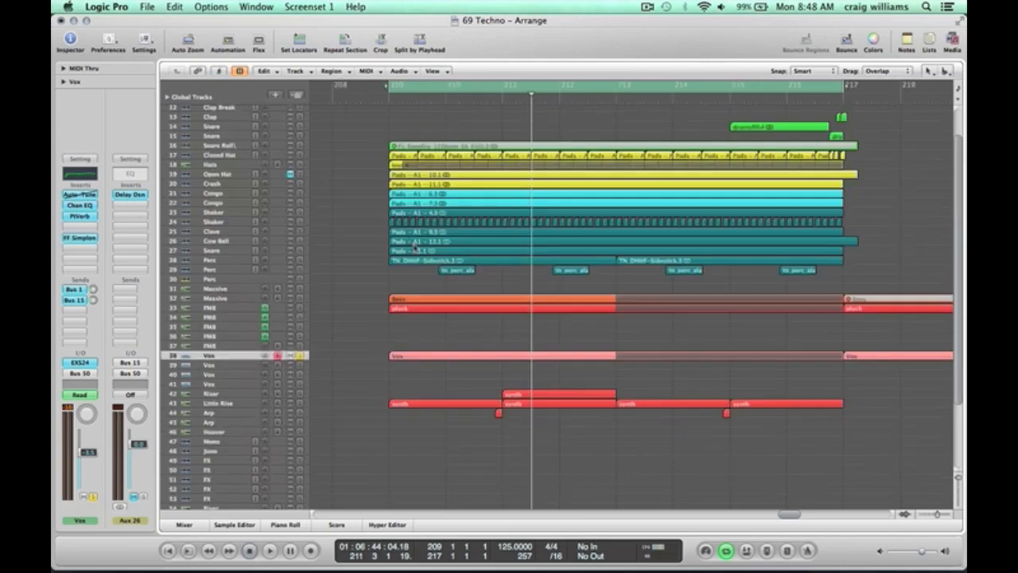
click(421, 360)
double_click(422, 360)
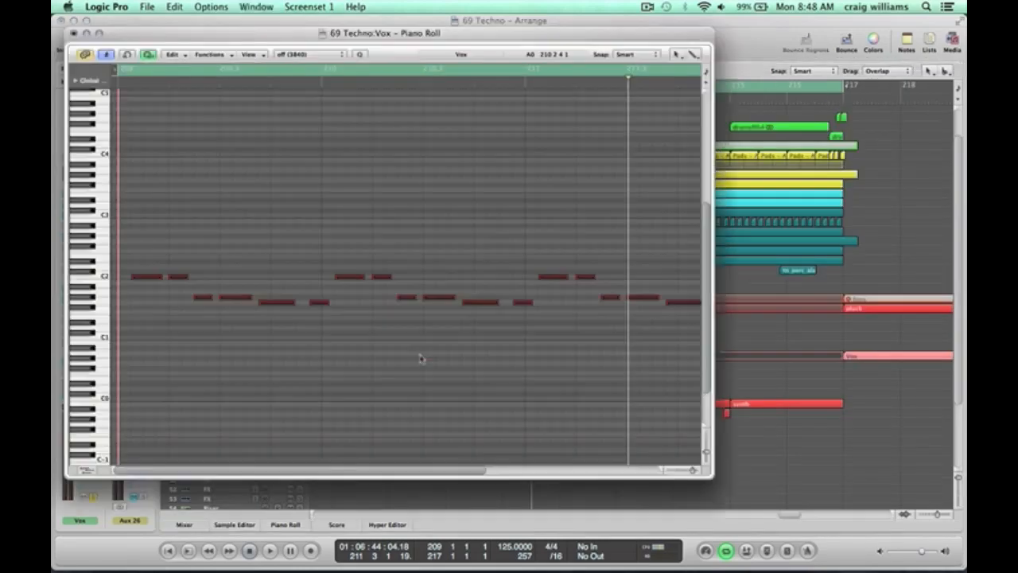
ctrl+alt+click(420, 356)
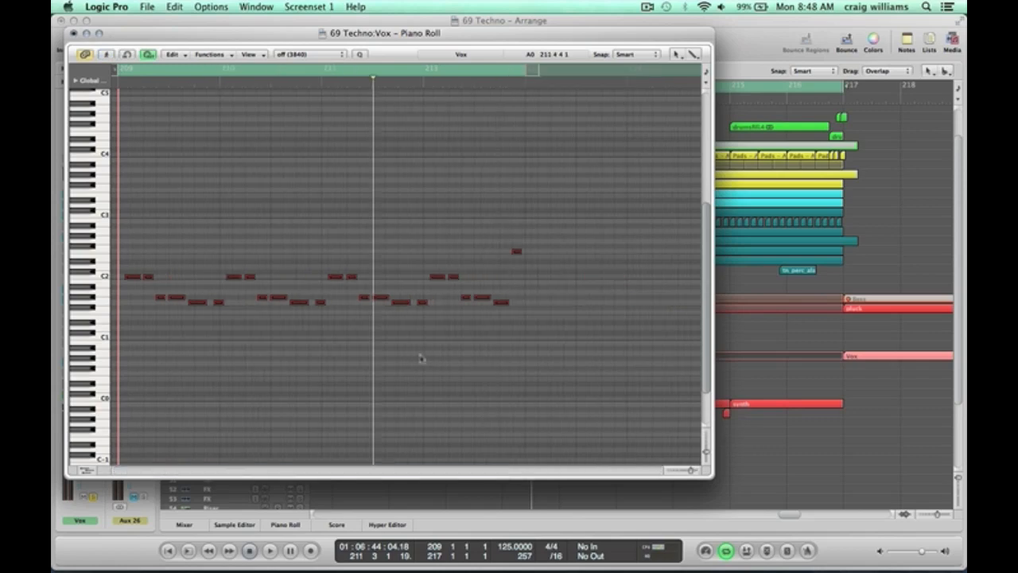
drag(536, 331, 112, 239)
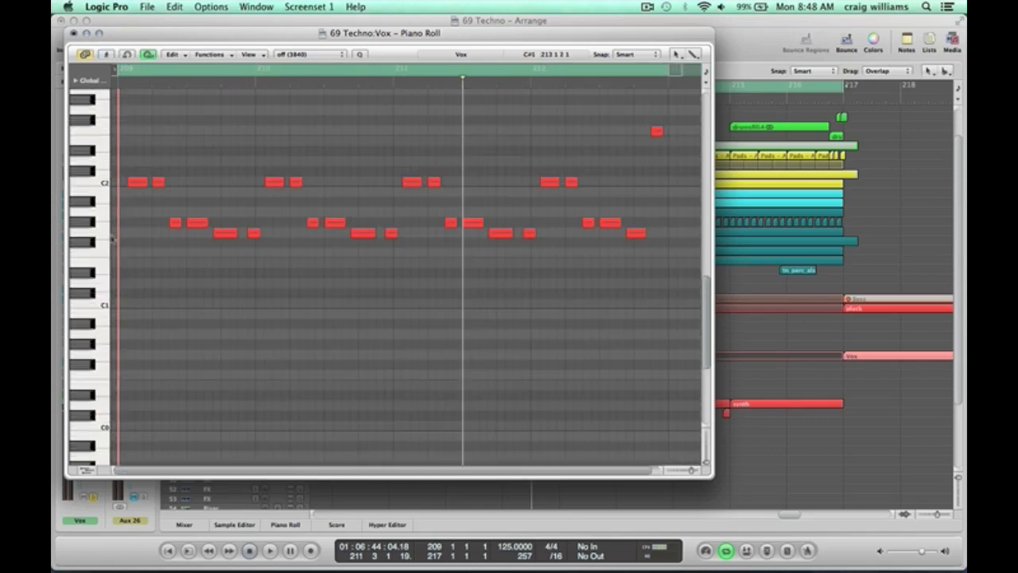
Transpose all C2 notes of the Vox region down five semitones to G1.
click(104, 185)
key(alt+Down)
key(alt+Down)
key(alt+Down)
key(alt+Down)
key(alt+Down)
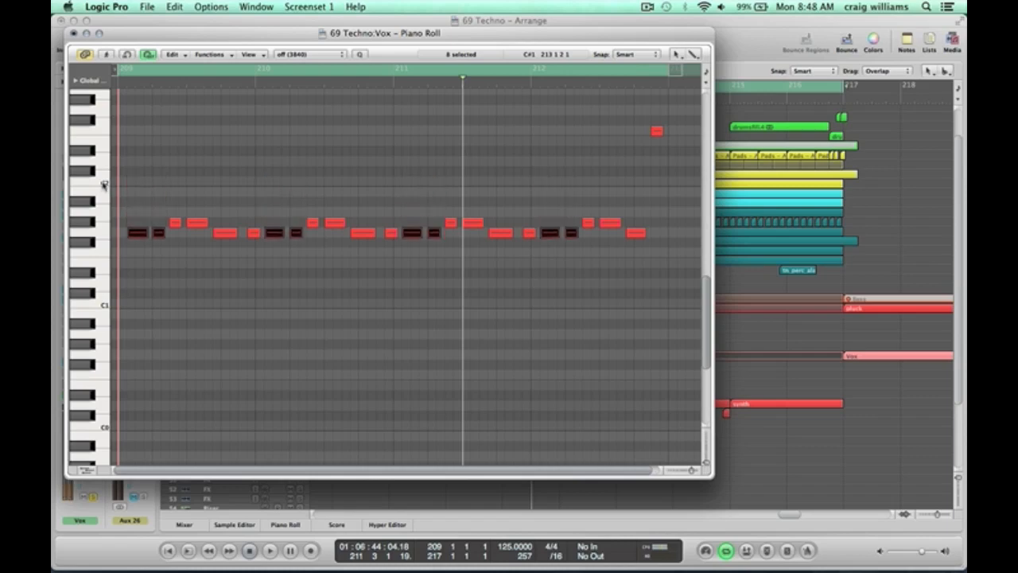
Transpose the Vox region's G#1 notes down one semitone to G1 and play the single-pitch line.
click(88, 220)
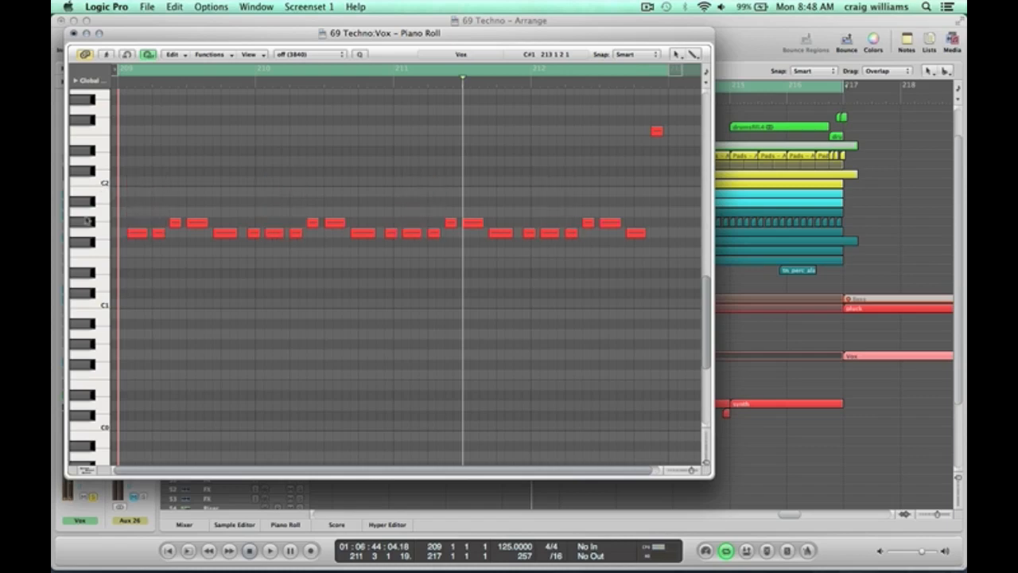
click(87, 220)
key(alt+Down)
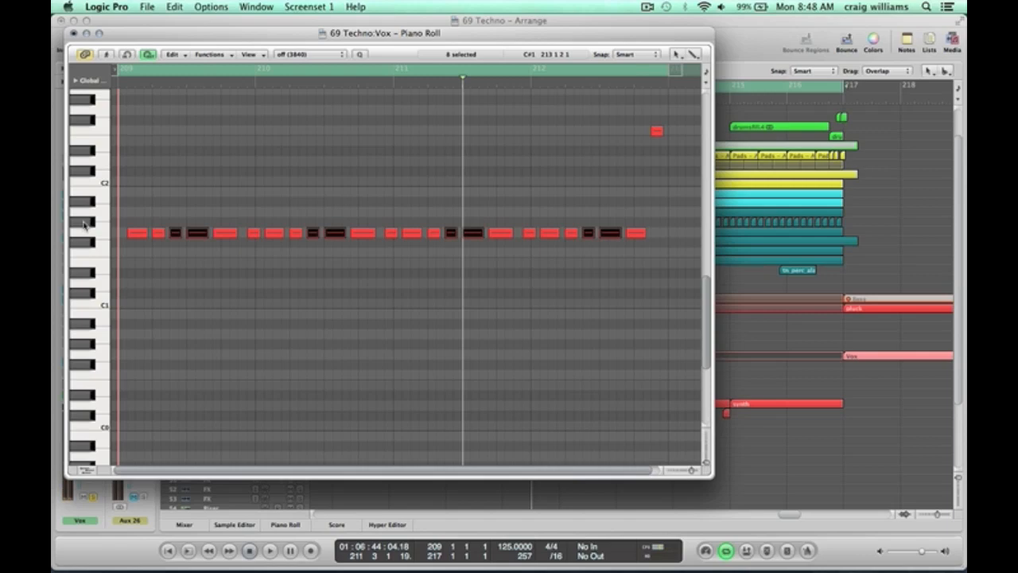
click(258, 172)
key(space)
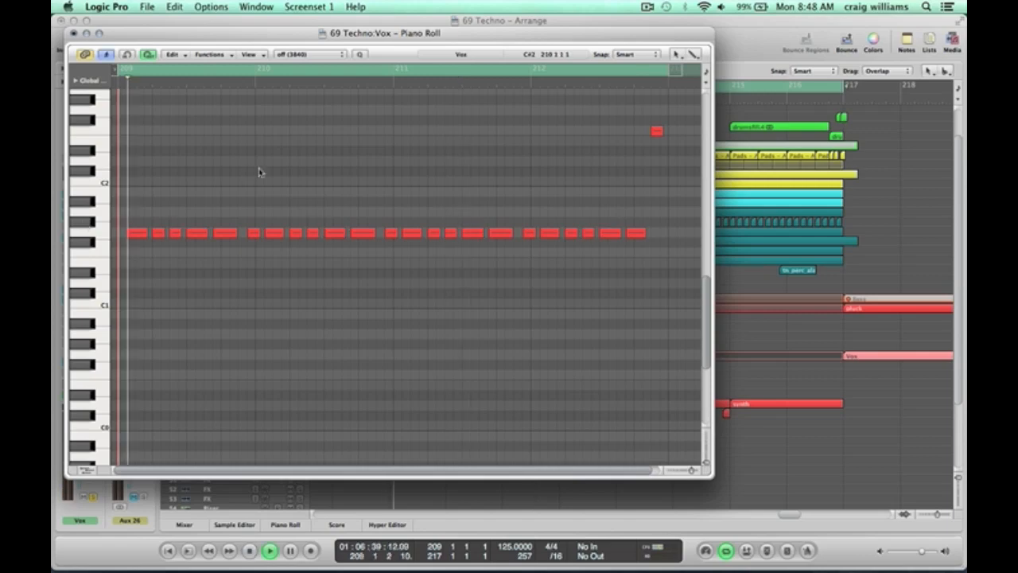
Close the Piano Roll and add the Kick to the solo, playing it together with the Vox.
click(74, 34)
ctrl+alt+click(388, 144)
key(space)
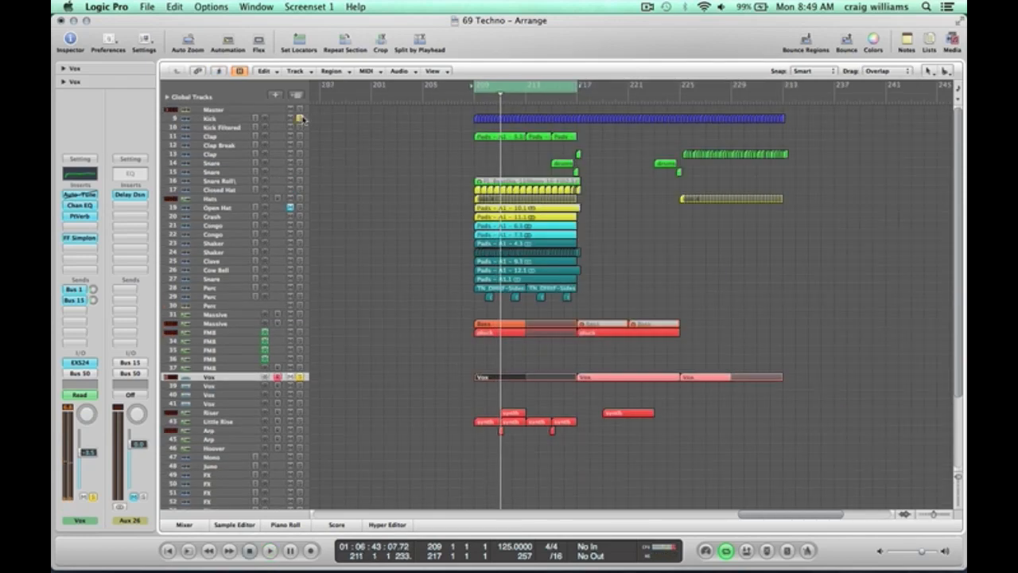
key(space)
drag(594, 458, 452, 116)
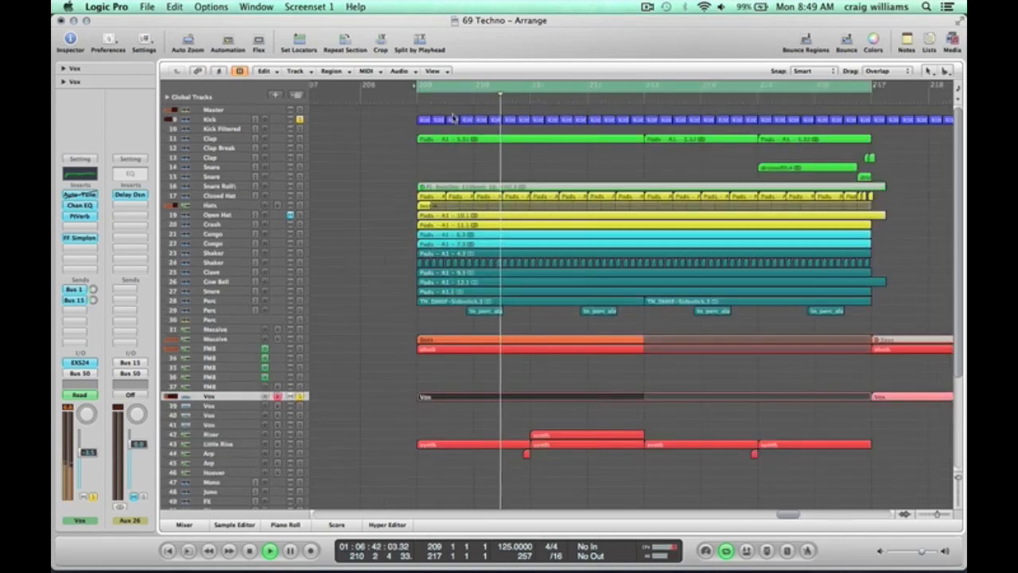
Reopen the Vox region in the Piano Roll, stop playback, and undo all the note transpositions.
double_click(437, 396)
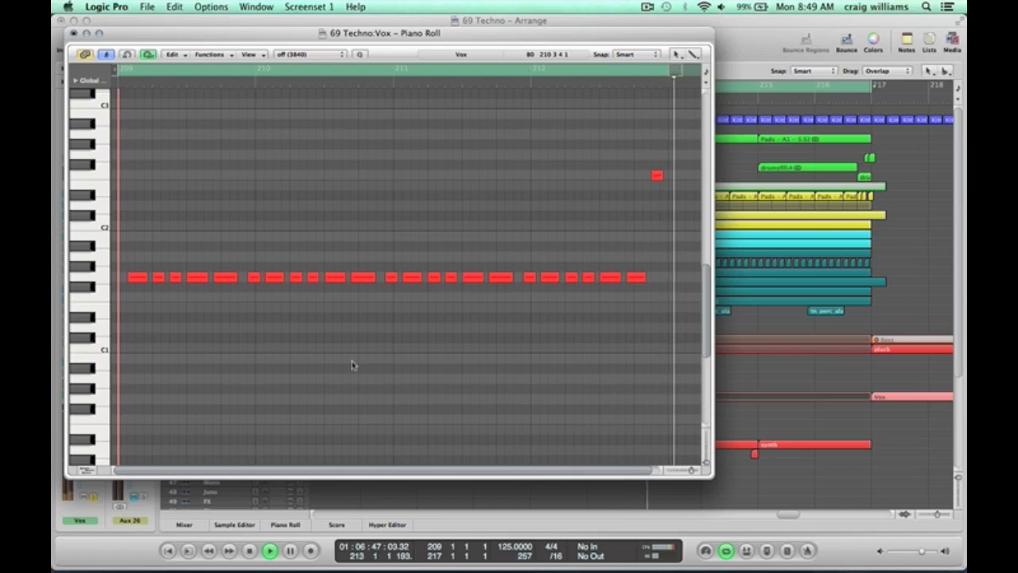
key(space)
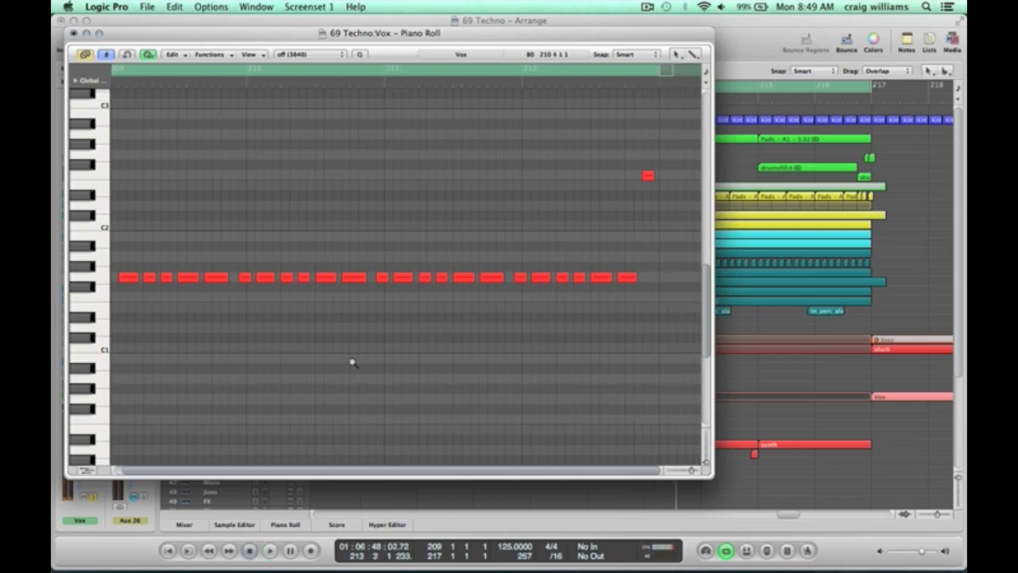
key(ctrl+alt+Left)
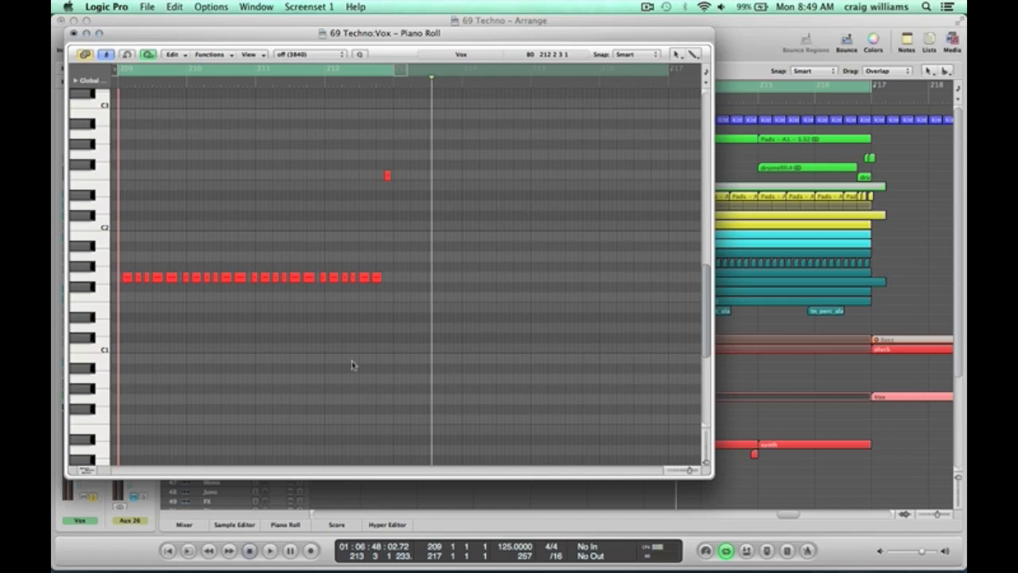
key(super+z)
key(super+z)
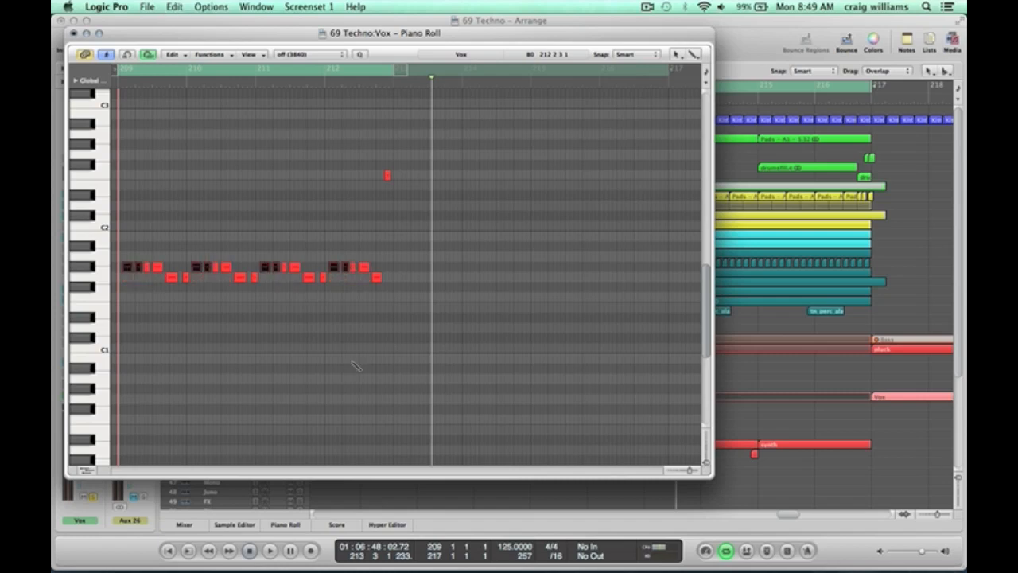
key(super+z)
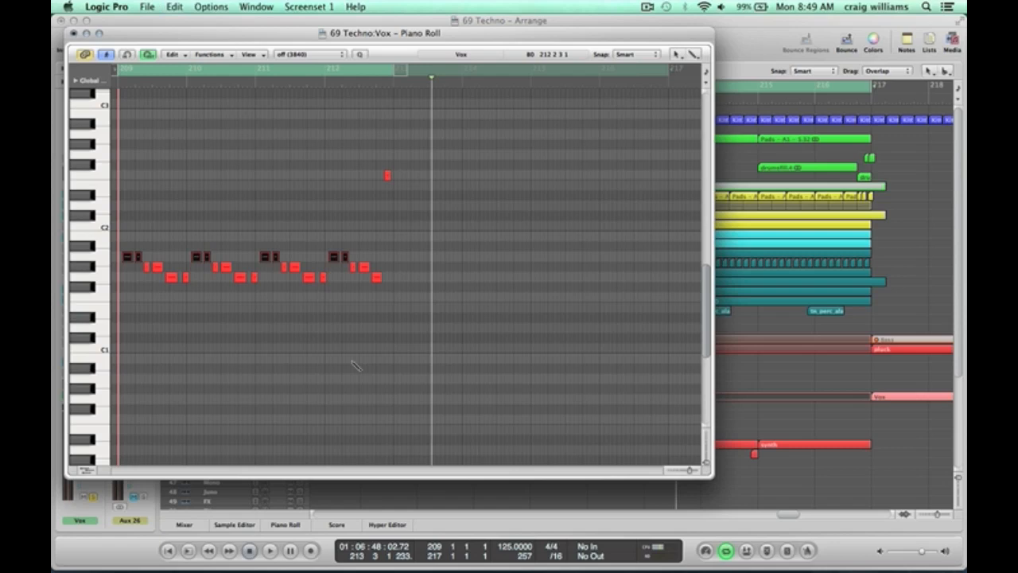
key(super+z)
key(super+z)
key(super+z)
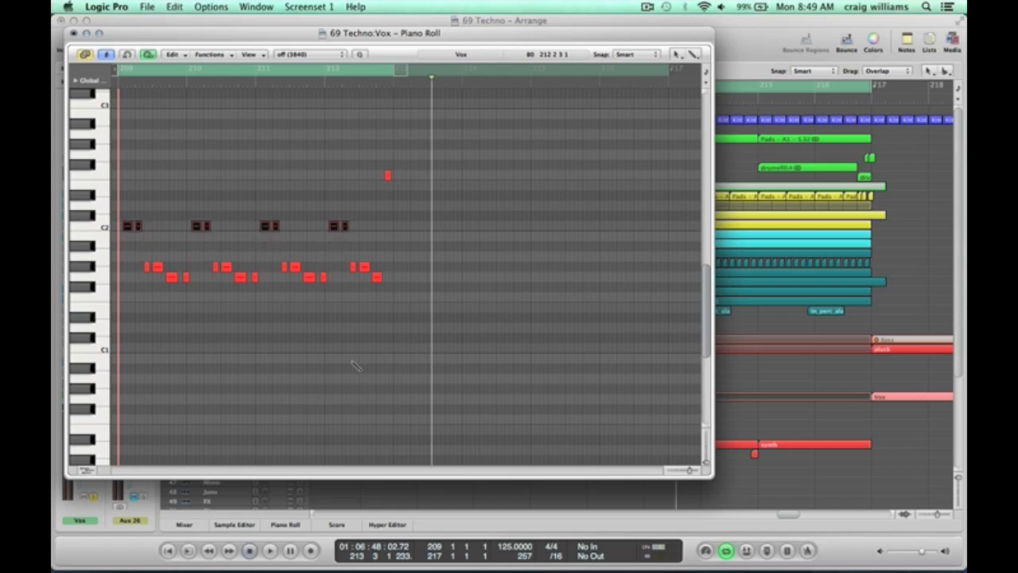
Play the Vox melody against the Kick, stop, and close the Piano Roll.
key(space)
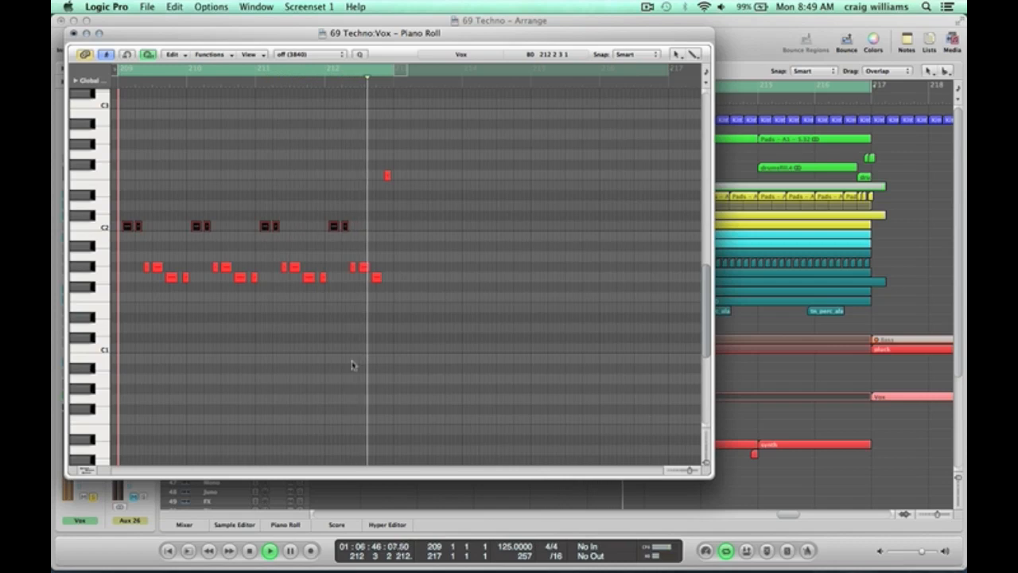
key(space)
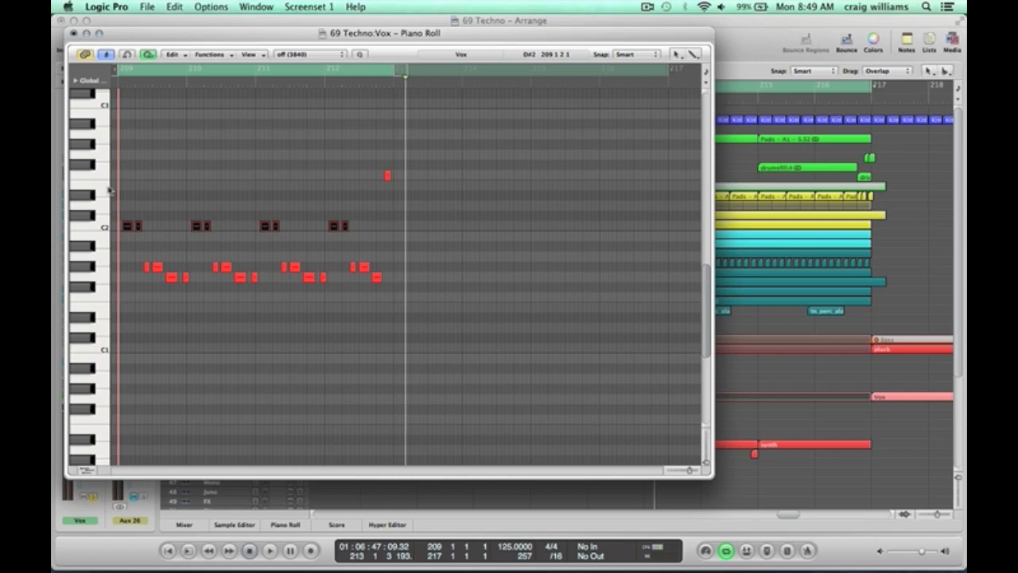
click(74, 34)
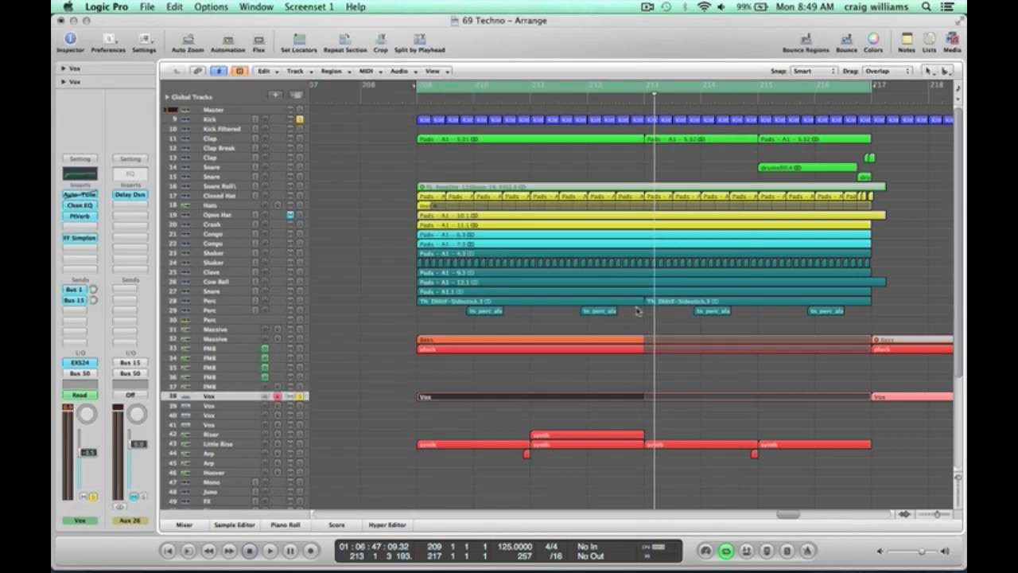
Select the Bass region's Massive track 32, add it to the solo, and play it with the Vox.
click(384, 323)
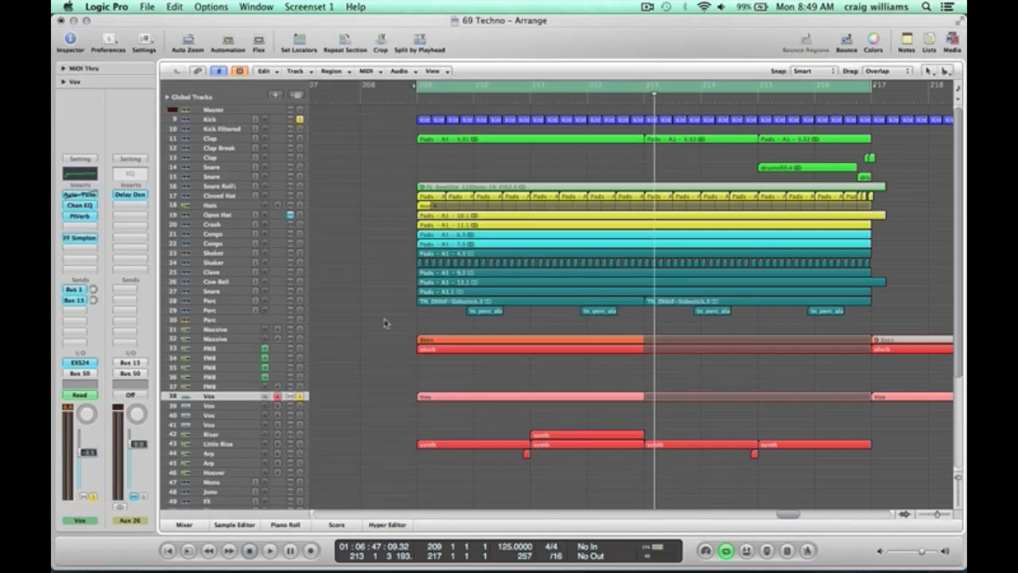
drag(873, 428, 374, 299)
click(398, 247)
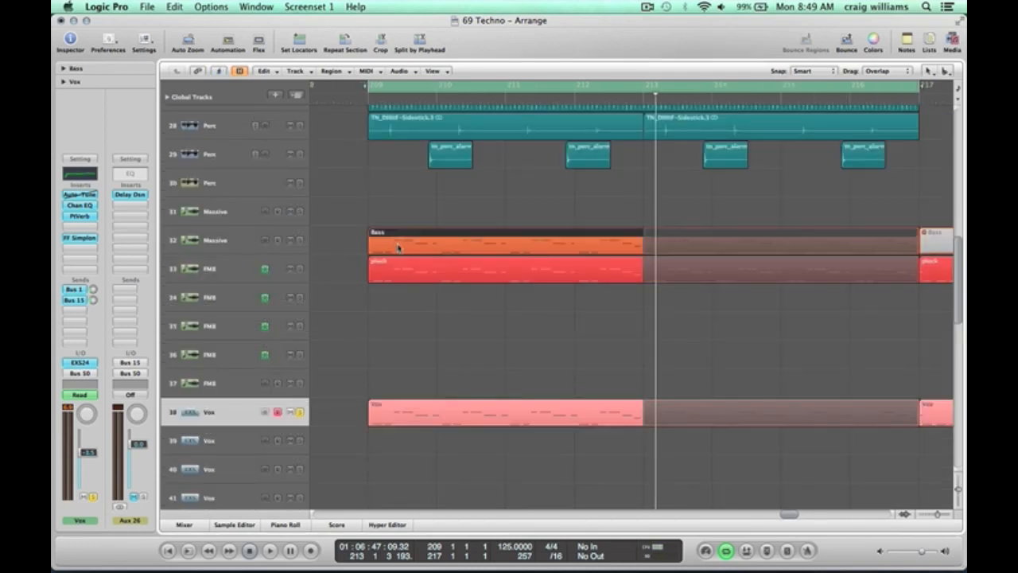
click(215, 240)
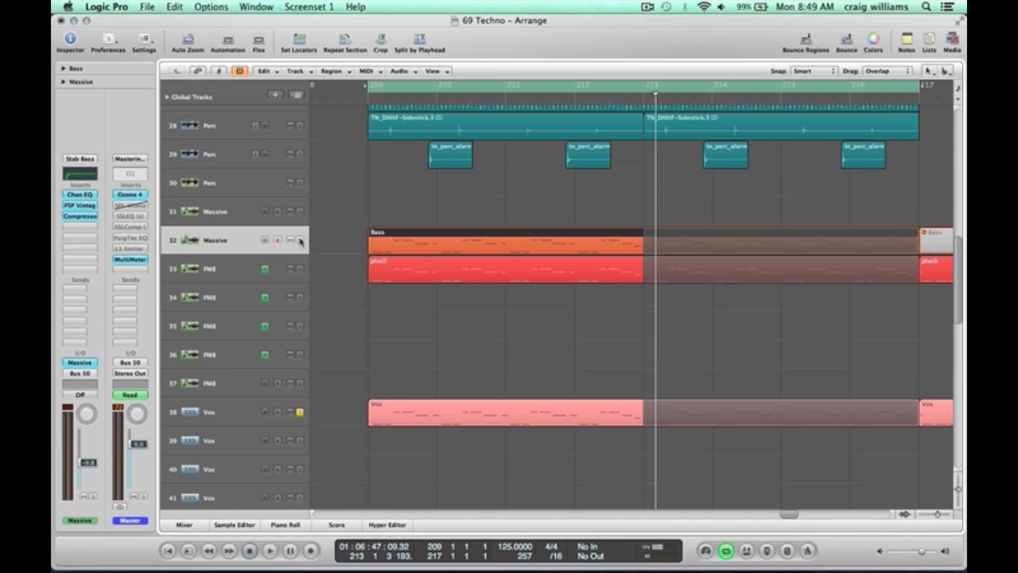
key(space)
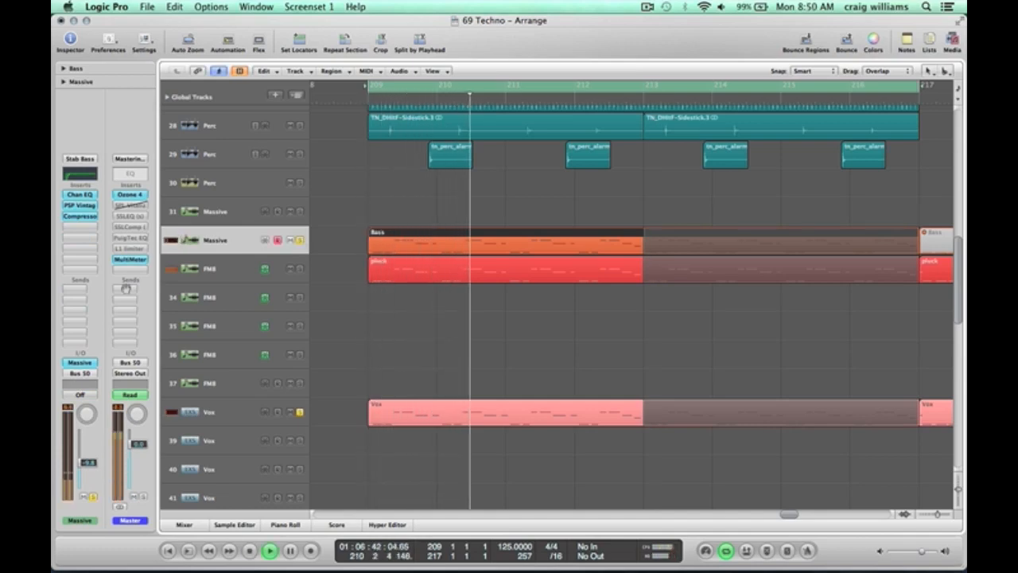
Open the Massive synth on the bass track and show its first envelope.
click(80, 363)
drag(277, 49, 275, 6)
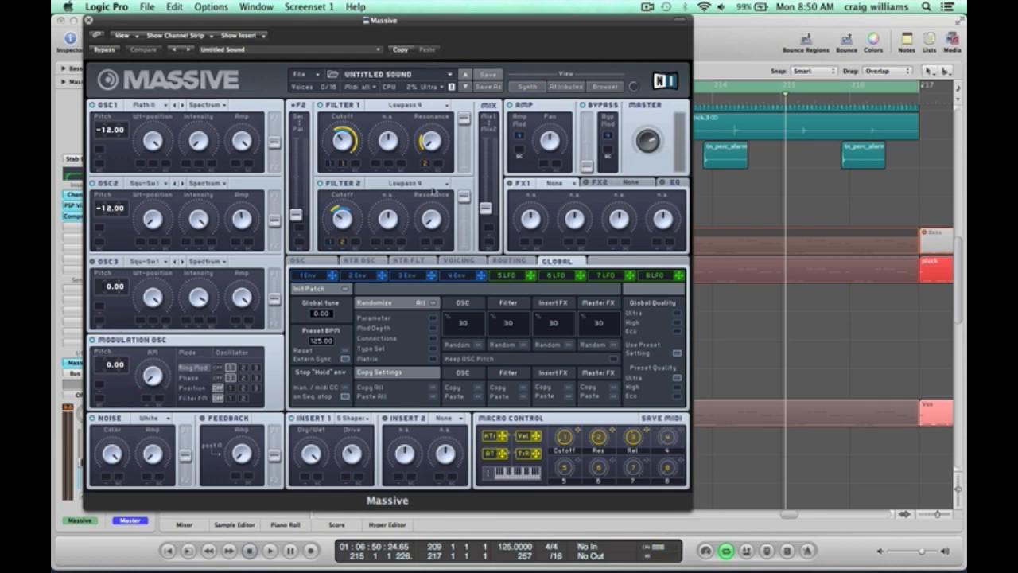
click(310, 275)
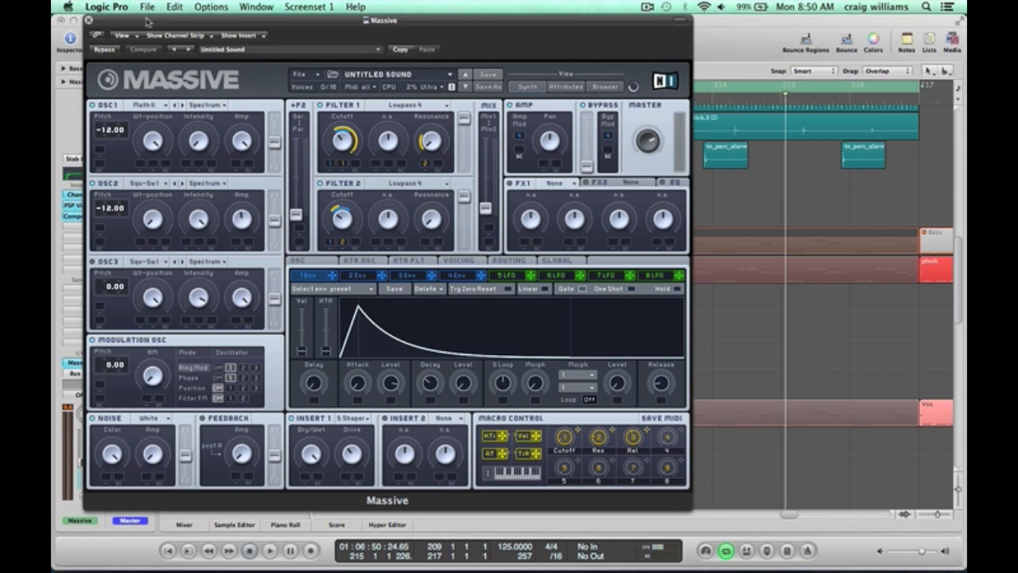
Move the Massive window clear of the channel strips and play the bass track soloed without the Vox.
drag(149, 20, 395, 27)
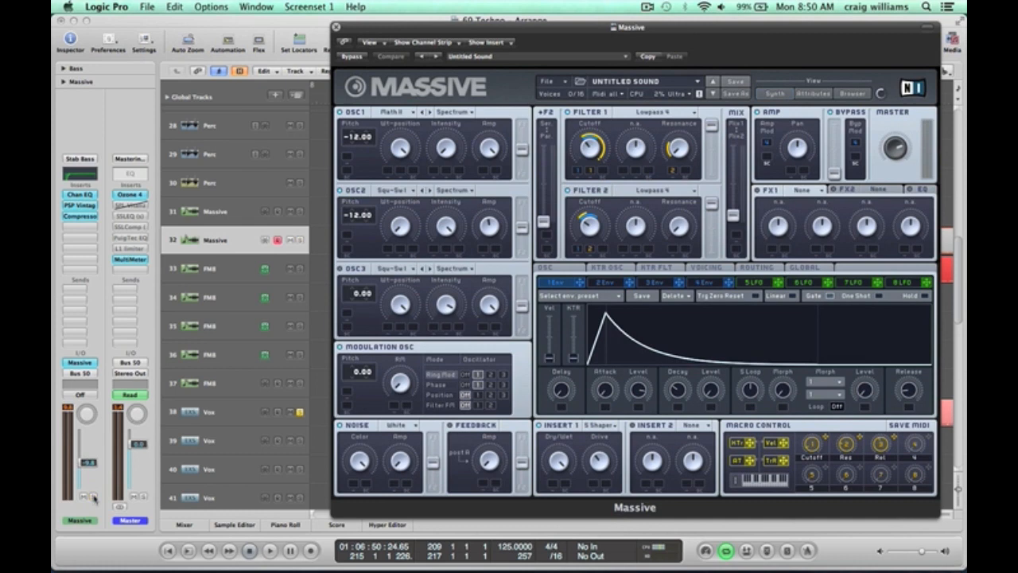
key(space)
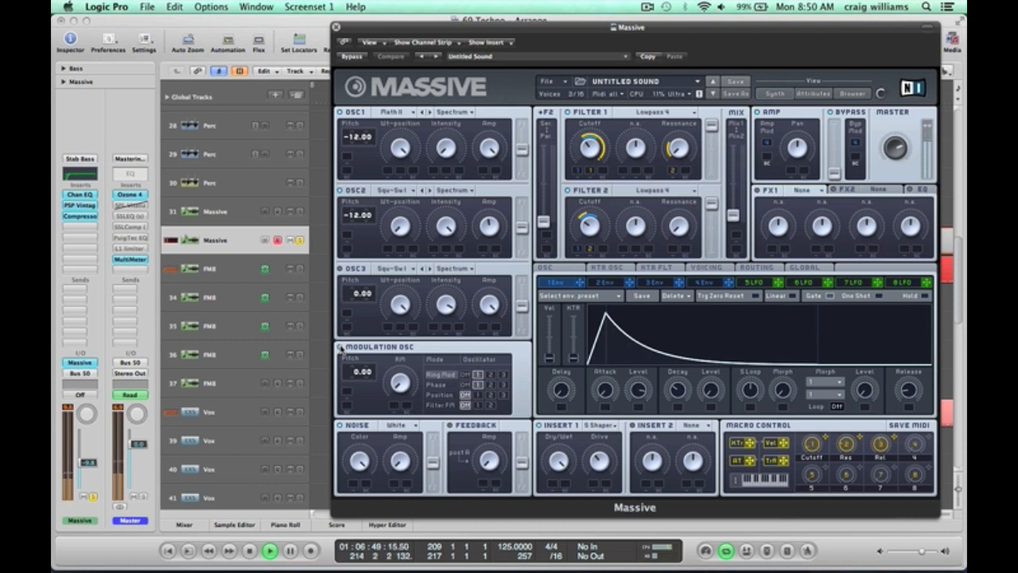
Close the Massive window and play the pluck FM8 track against the Kick, first with the Vox soloed and then without it.
key(space)
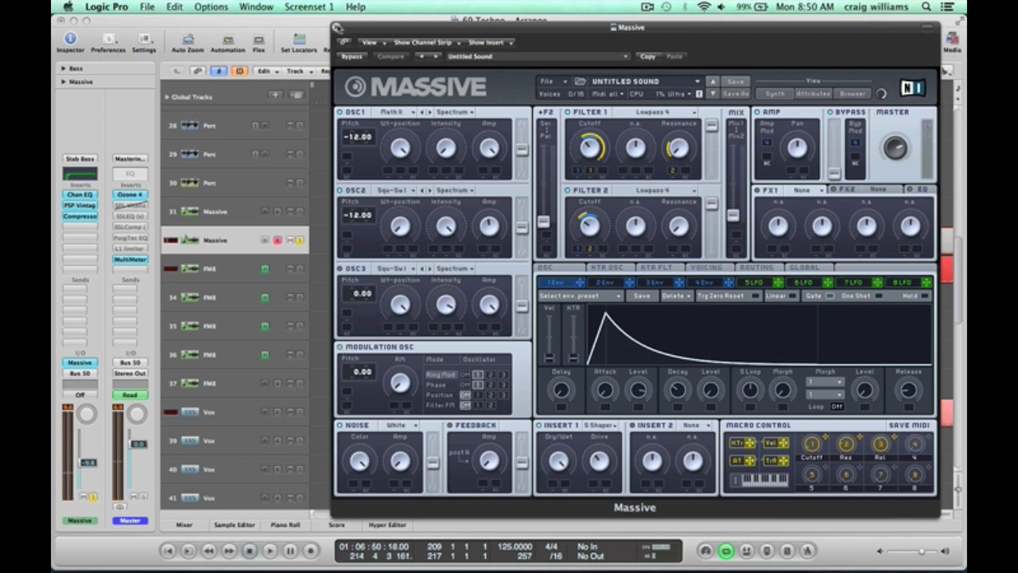
click(336, 27)
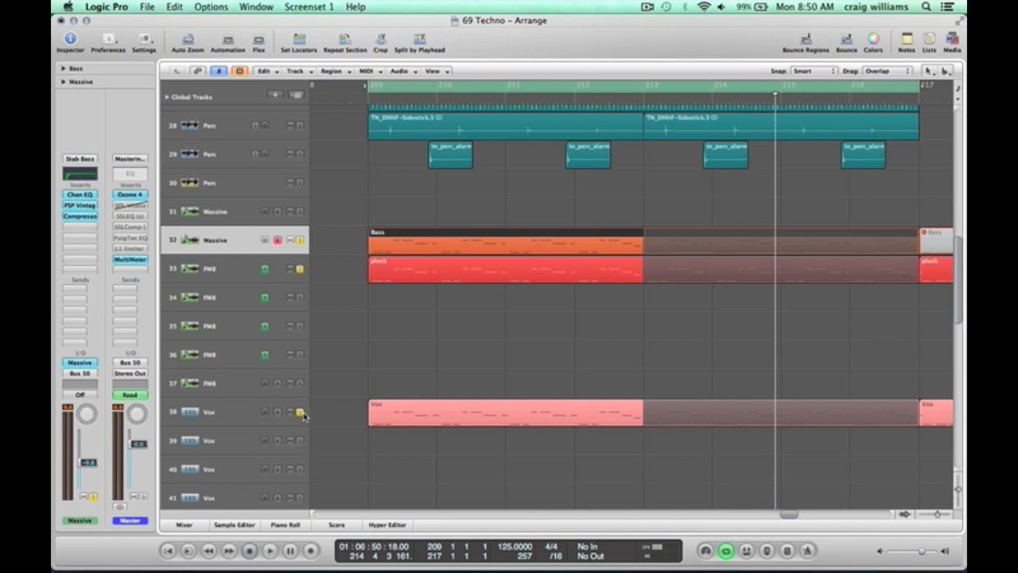
ctrl+alt+click(434, 342)
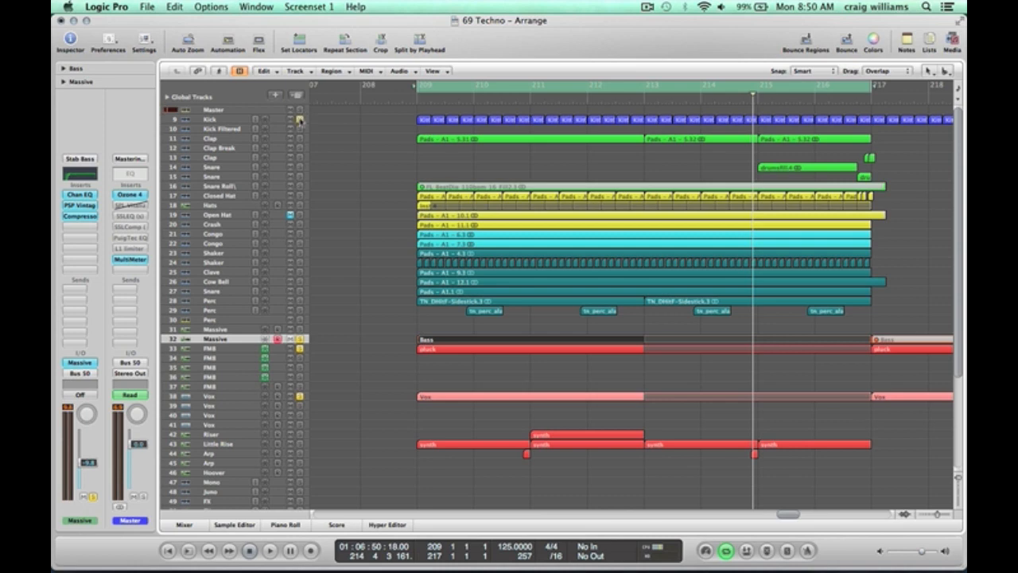
drag(888, 449, 394, 312)
key(space)
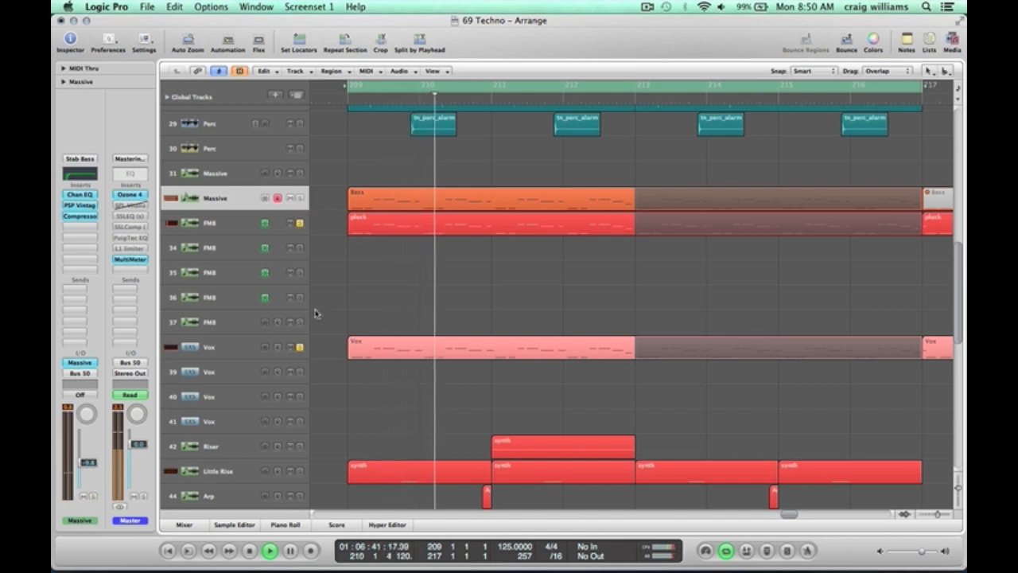
click(299, 347)
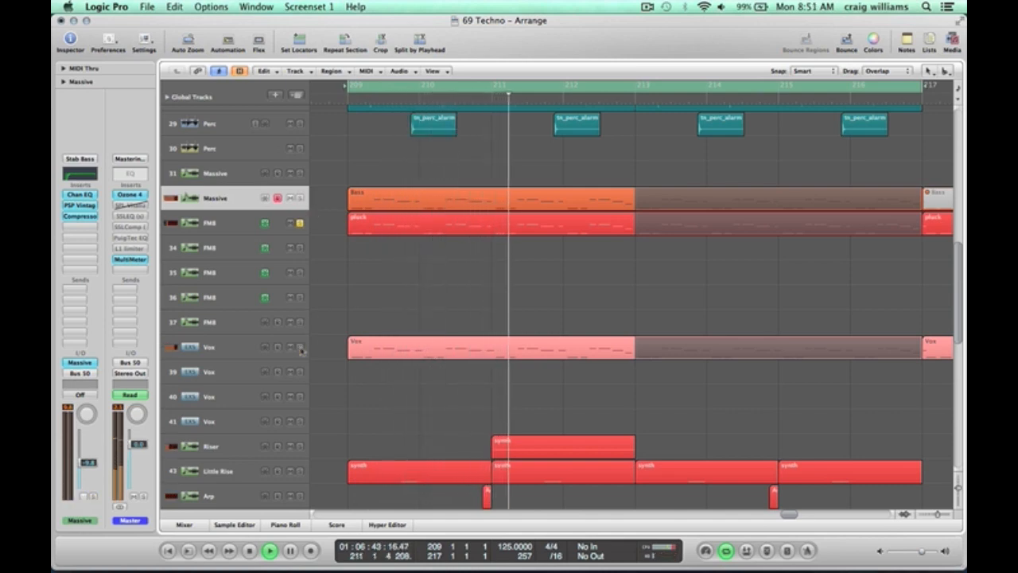
key(space)
Open the FM8 synth on track 37, move its window aside, examine operator B and the FM matrix, and close it.
click(214, 321)
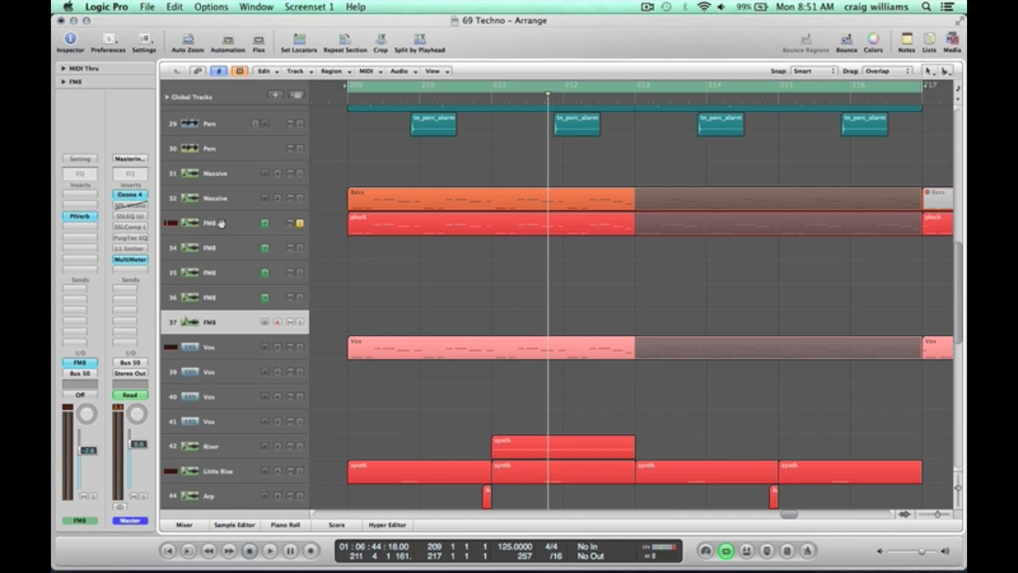
click(79, 363)
drag(660, 38, 534, 33)
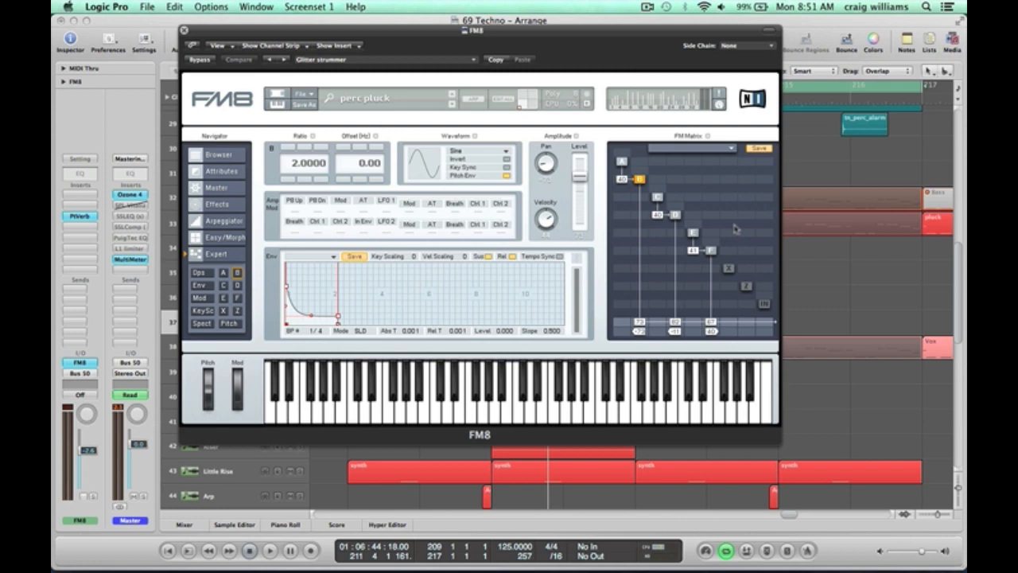
click(184, 30)
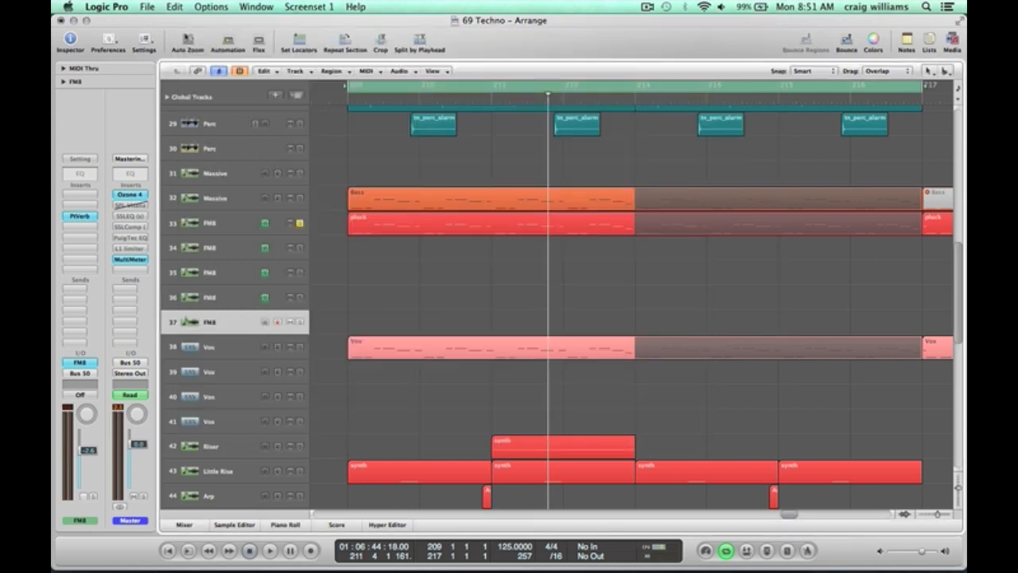
Play the Kick, Bass, pluck and Vox tracks together in solo with all tracks in view, and stop.
ctrl+alt+click(444, 272)
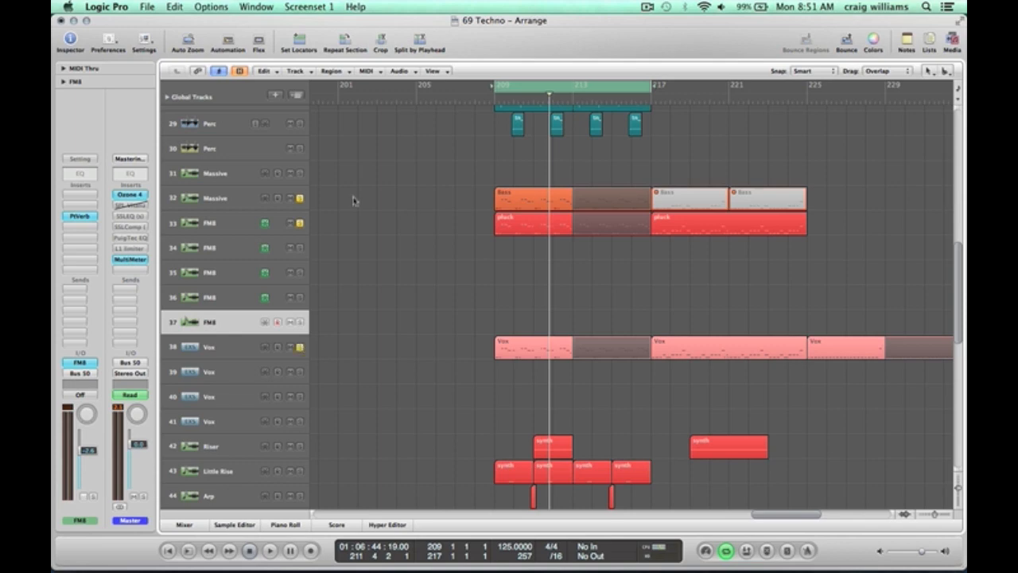
key(ctrl+alt+Up)
key(ctrl+alt+Up)
key(ctrl+alt+Up)
key(ctrl+alt+Up)
key(ctrl+alt+Up)
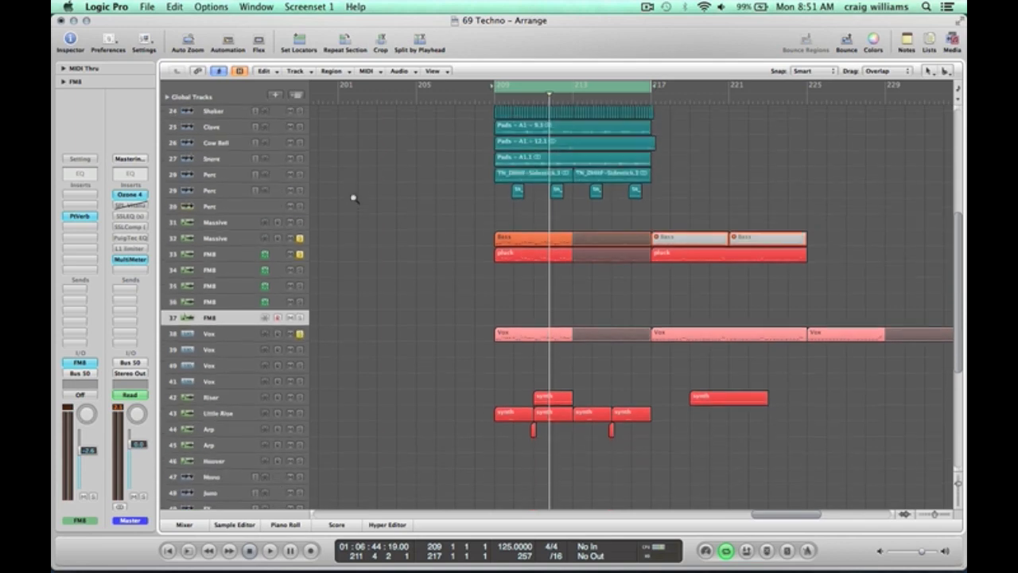
key(ctrl+alt+Up)
key(ctrl+alt+Up)
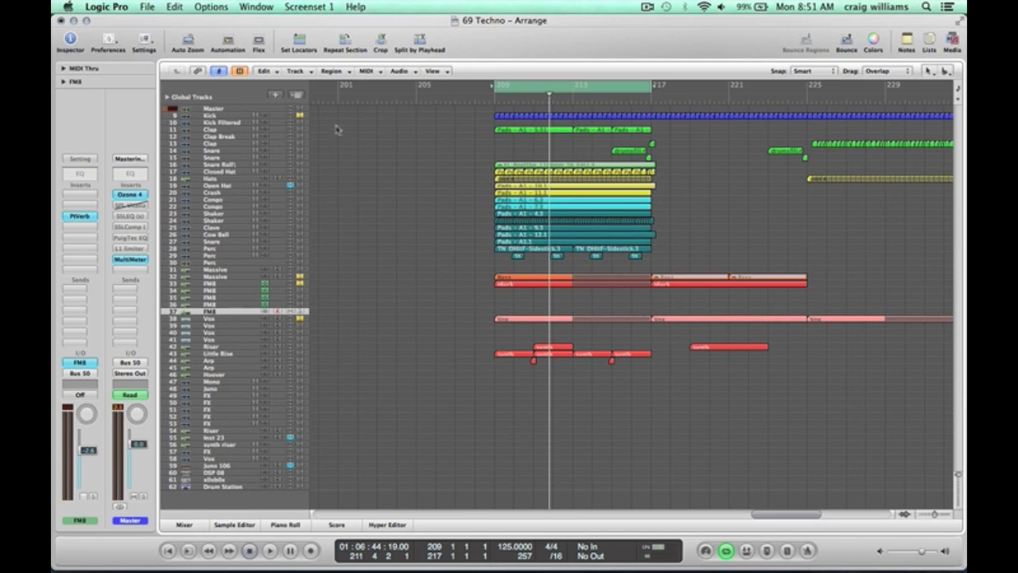
key(space)
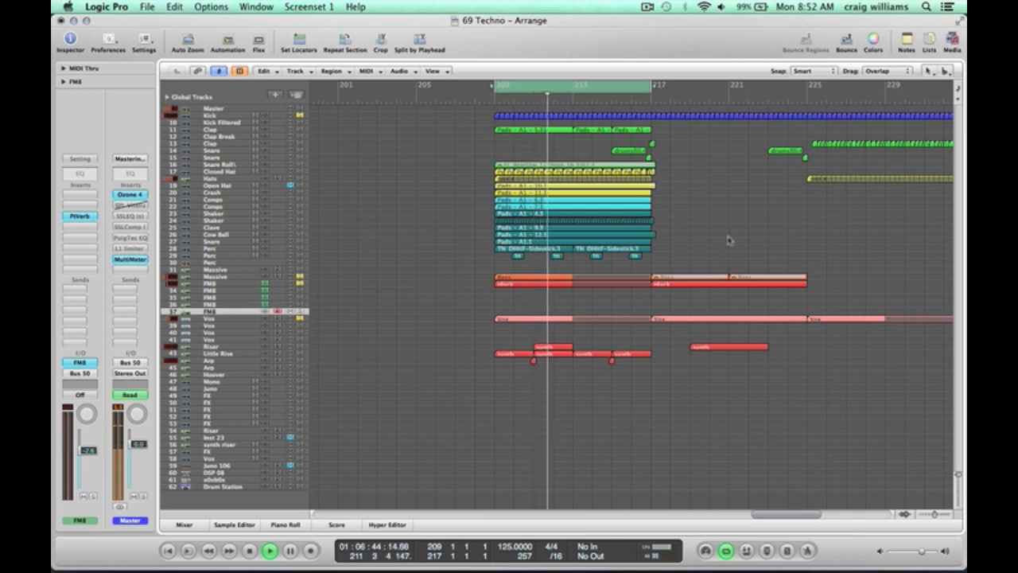
key(space)
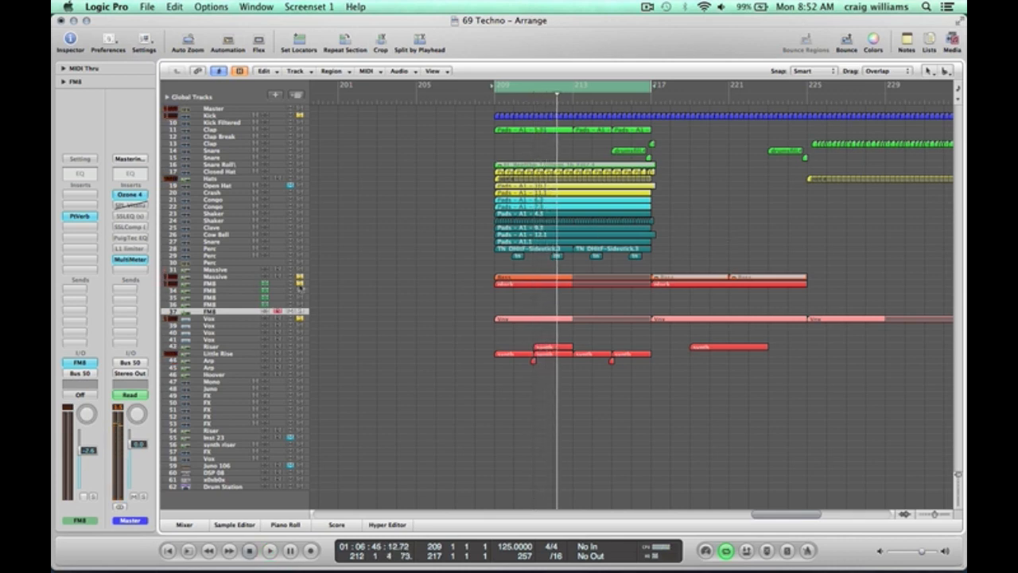
Clear the solos, play the loop with every track, bring the Riser, Little Rise and Arp regions into view, and stop.
key(space)
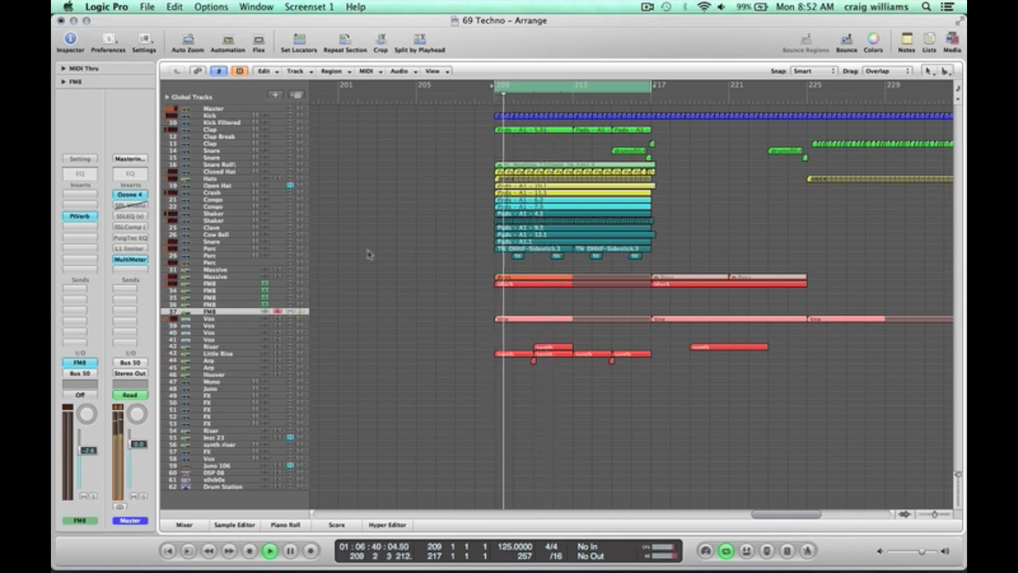
drag(723, 414, 416, 287)
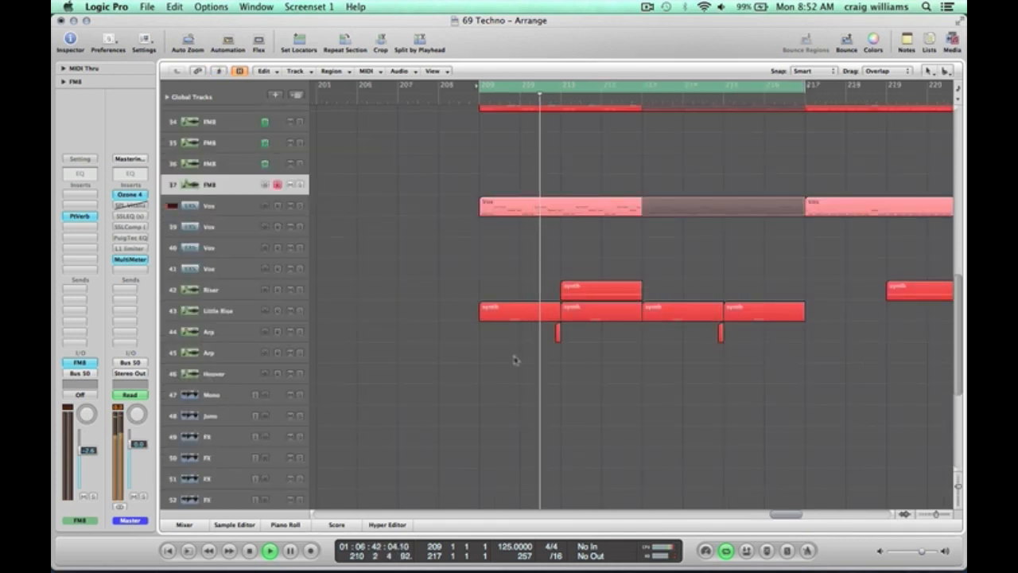
key(space)
Play the Riser and Little Rise tracks in solo, add the Arp to the solo, and stop.
drag(299, 289, 302, 334)
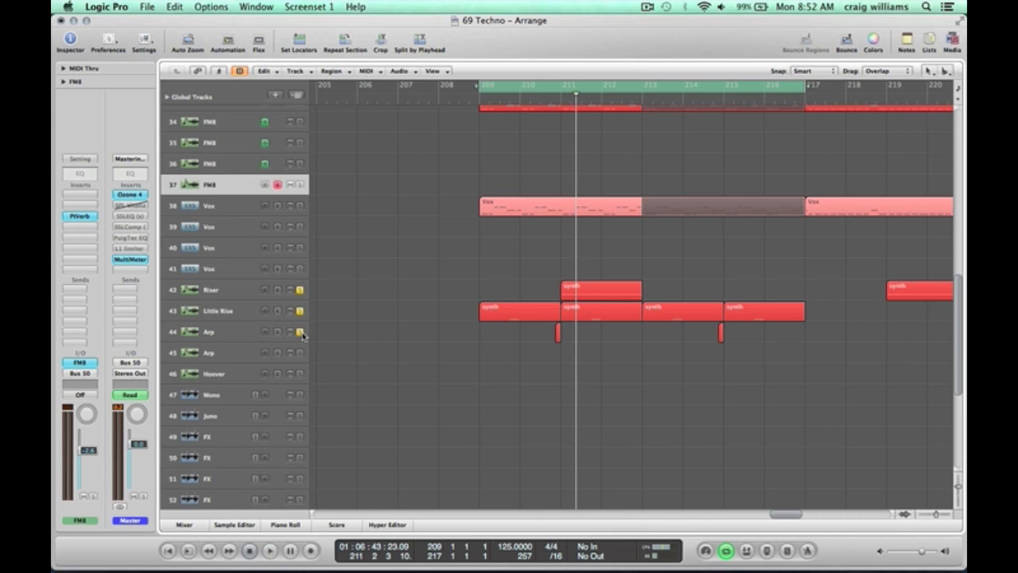
click(301, 333)
key(space)
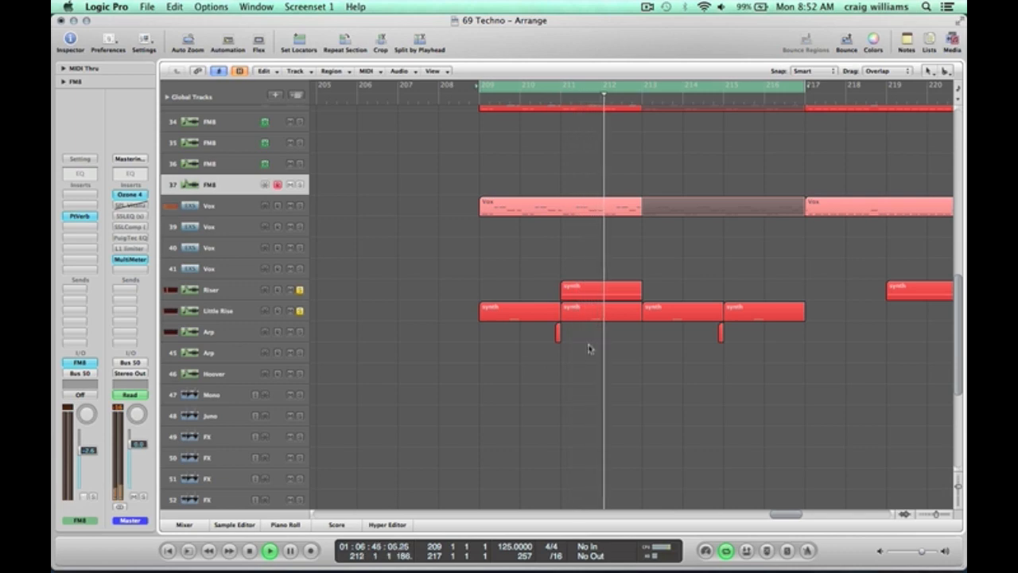
click(300, 332)
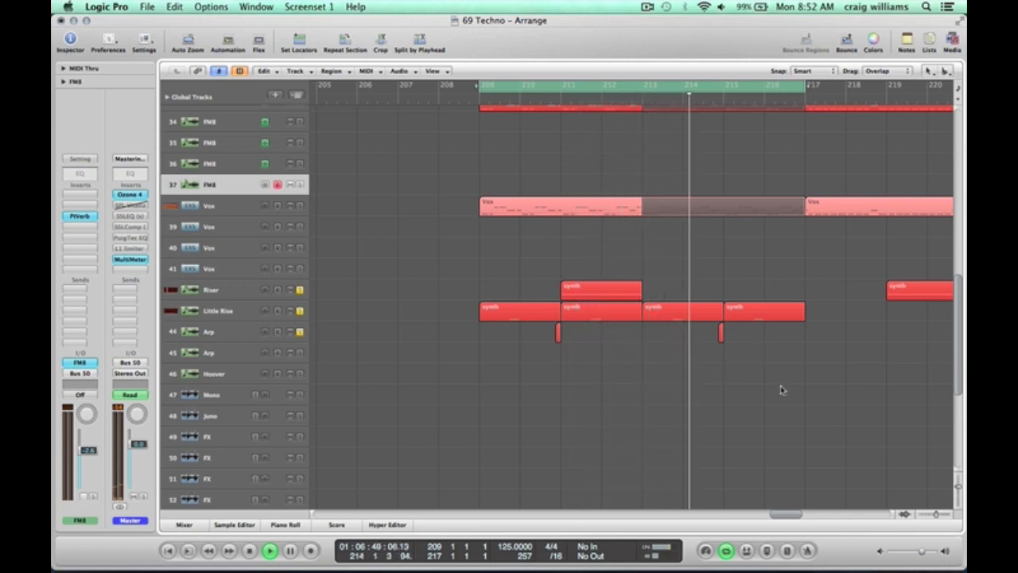
key(space)
Clear the solos, turn off cycle mode, and play the full arrangement from about bar 39.
key(z)
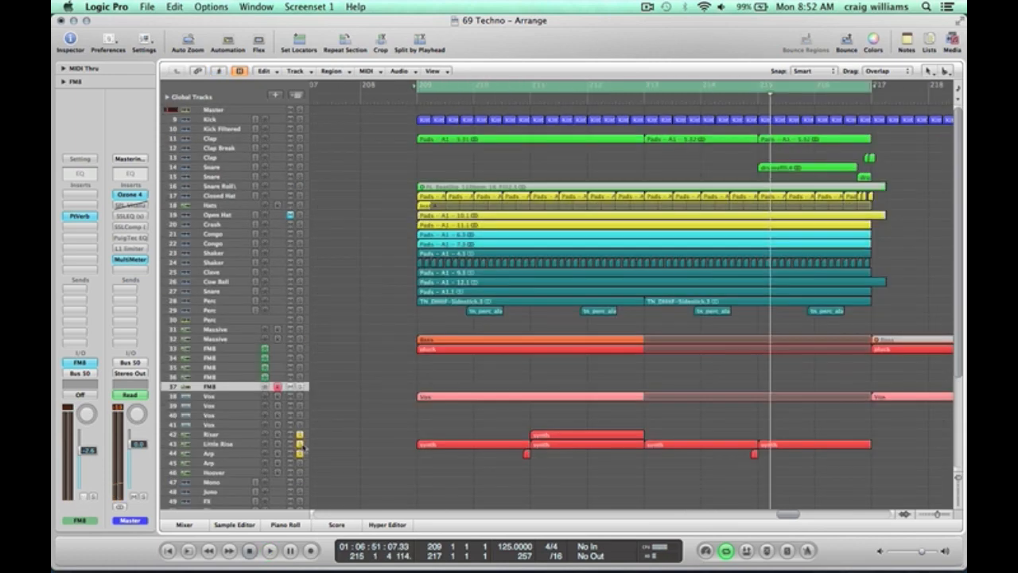
key(z)
key(z)
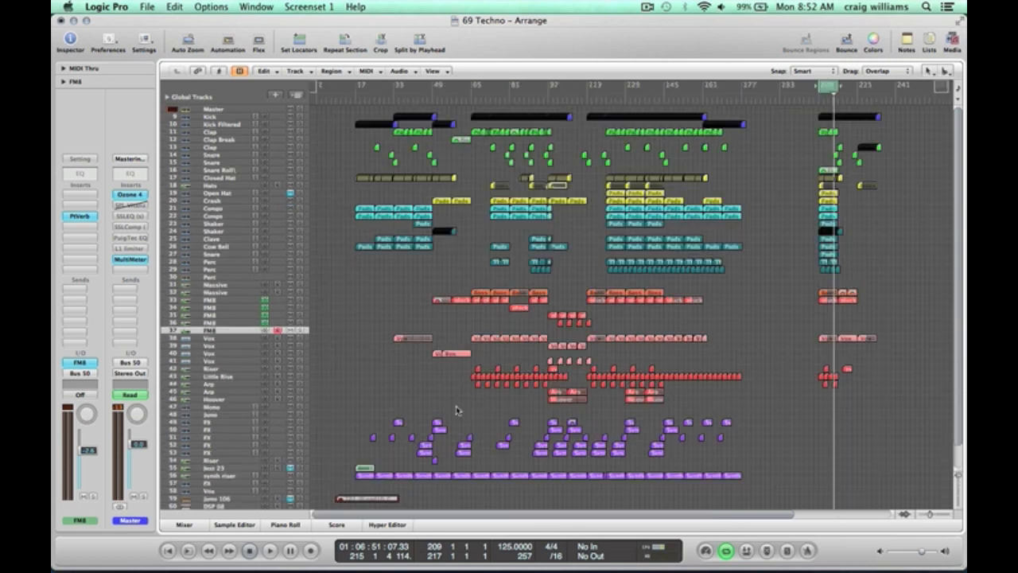
click(829, 89)
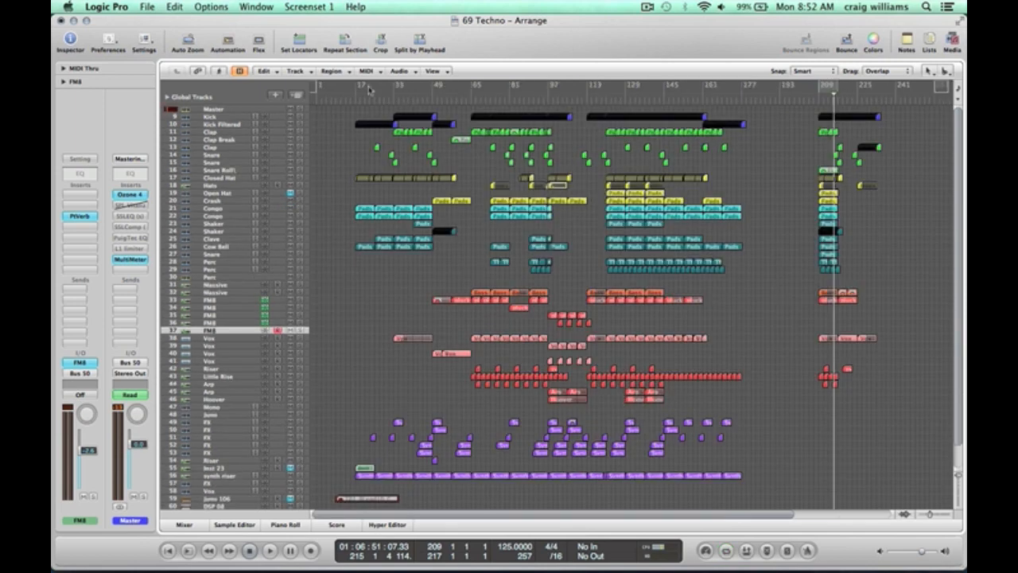
click(410, 96)
key(space)
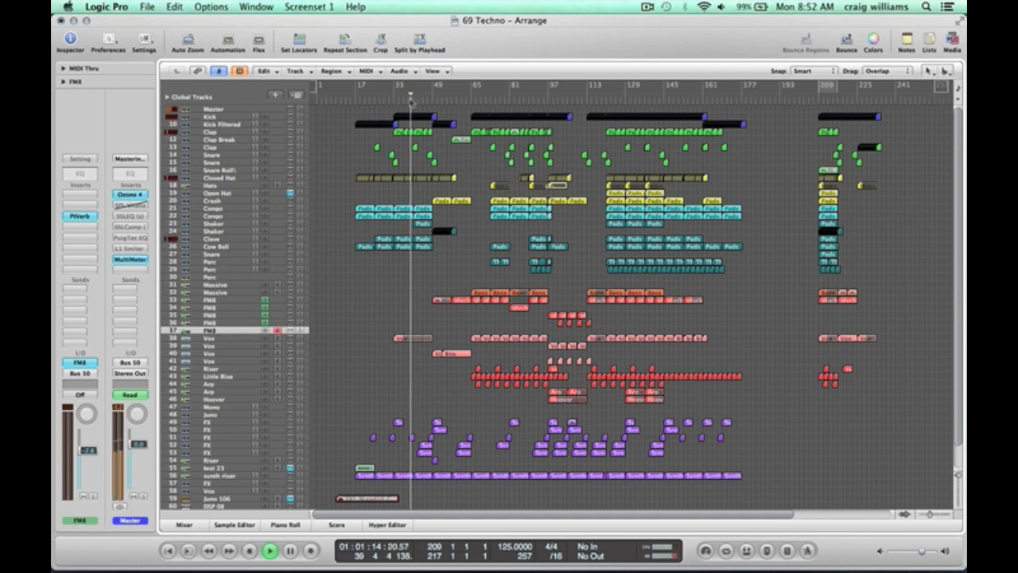
Examine the Synth FX regions on the FX tracks around bars 43 to 65 while the arrangement plays.
drag(648, 495, 375, 104)
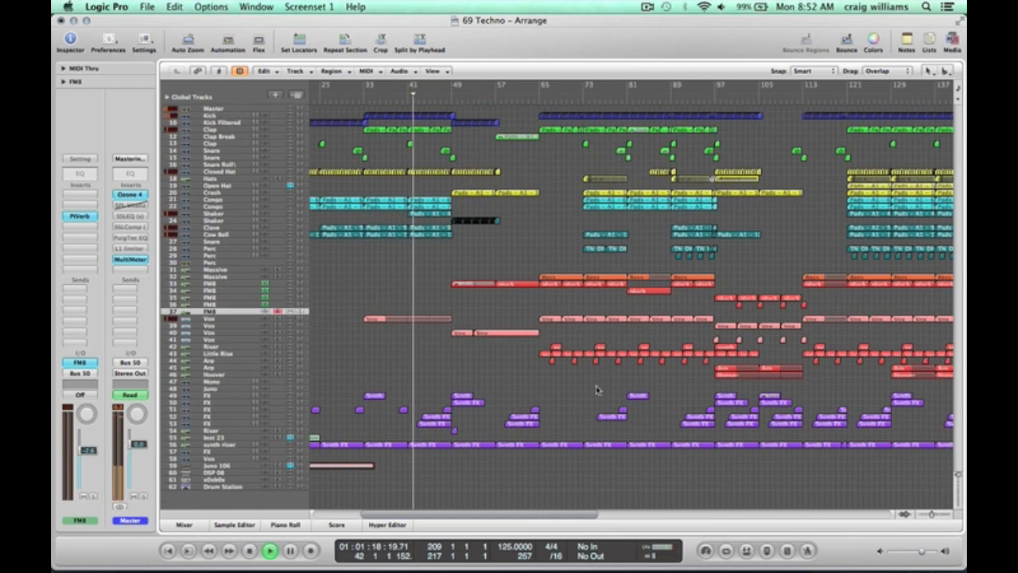
drag(544, 414, 415, 370)
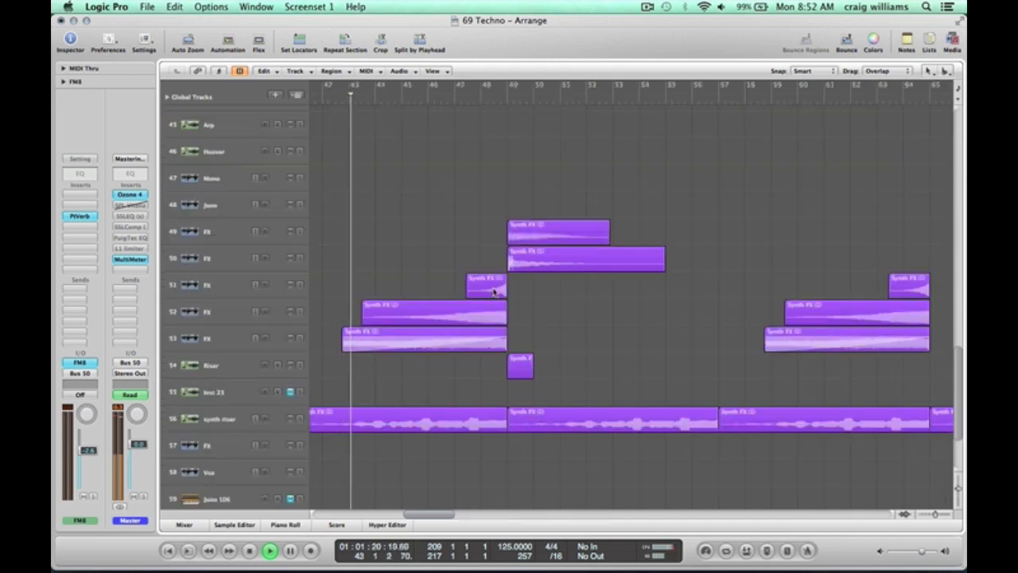
ctrl+alt+click(608, 335)
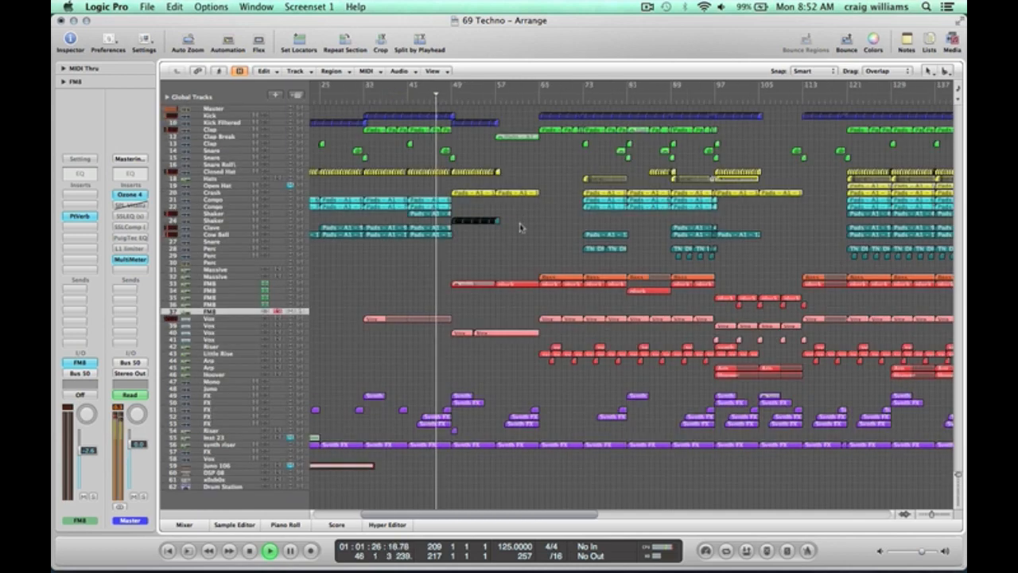
Show the track automation and examine the filter and reverb curves on the Vox tracks.
key(a)
scroll(521, 228, up, 10)
scroll(521, 228, left, 2)
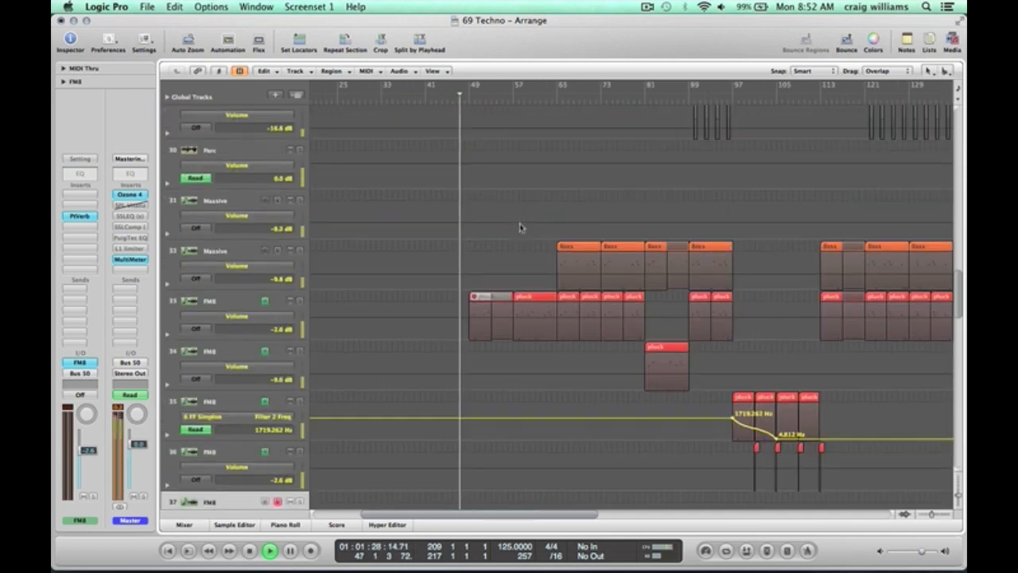
scroll(521, 227, down, 10)
scroll(521, 227, down, 3)
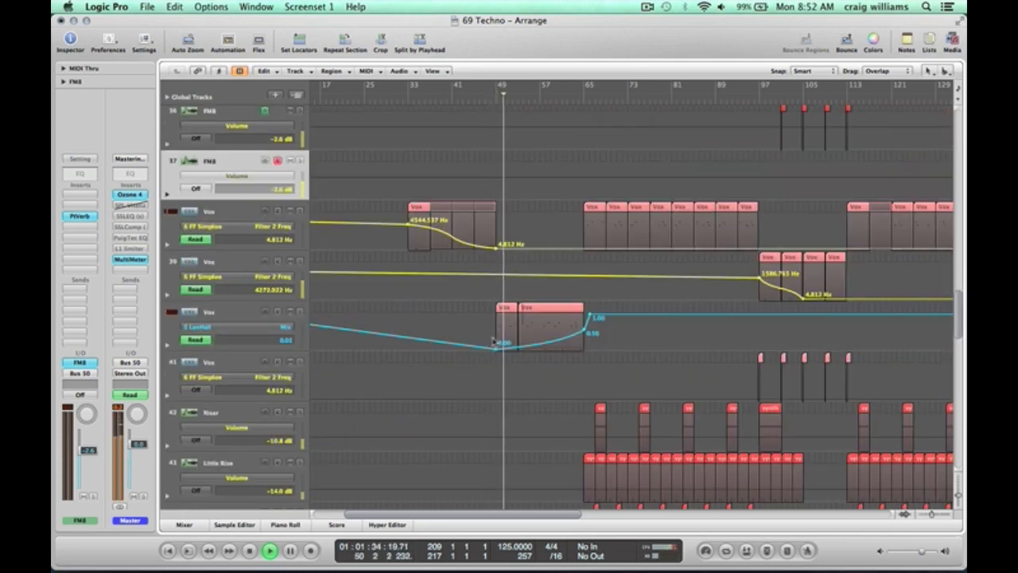
scroll(498, 342, right, 2)
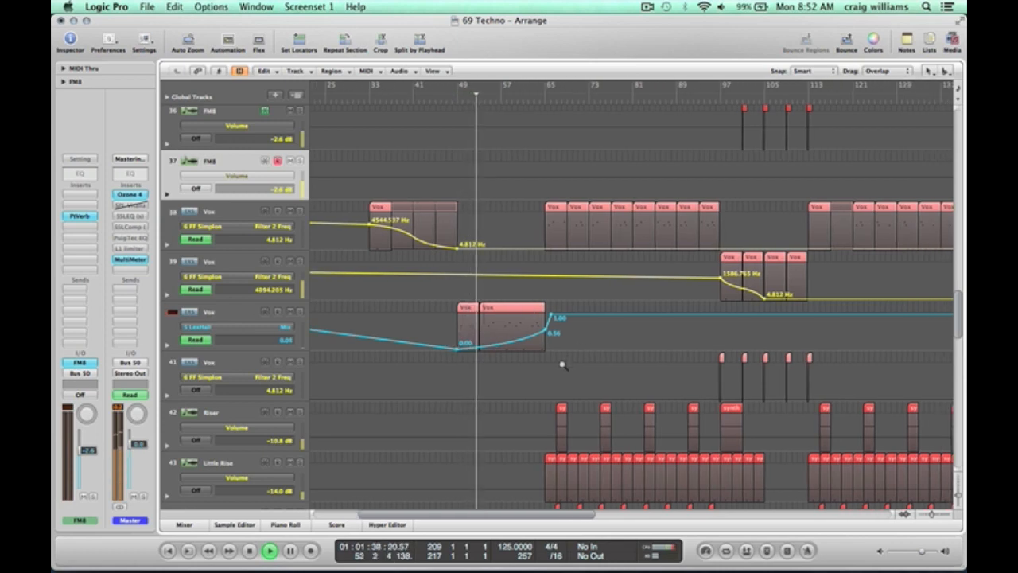
Examine the LexHall Mix automation on Vox track 40 between bars 49 and 66, soloing the track briefly.
drag(565, 362, 437, 292)
click(301, 285)
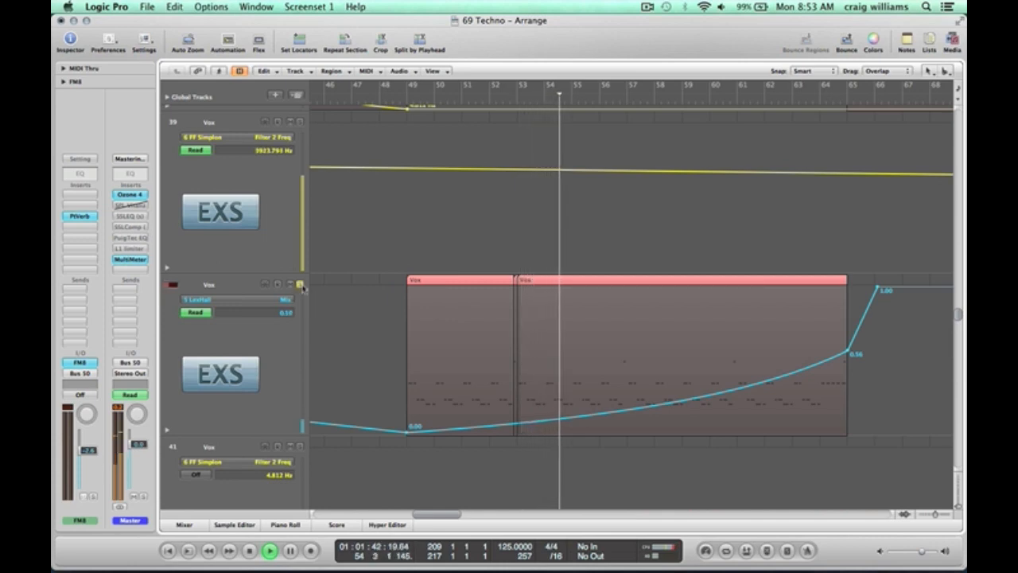
click(302, 285)
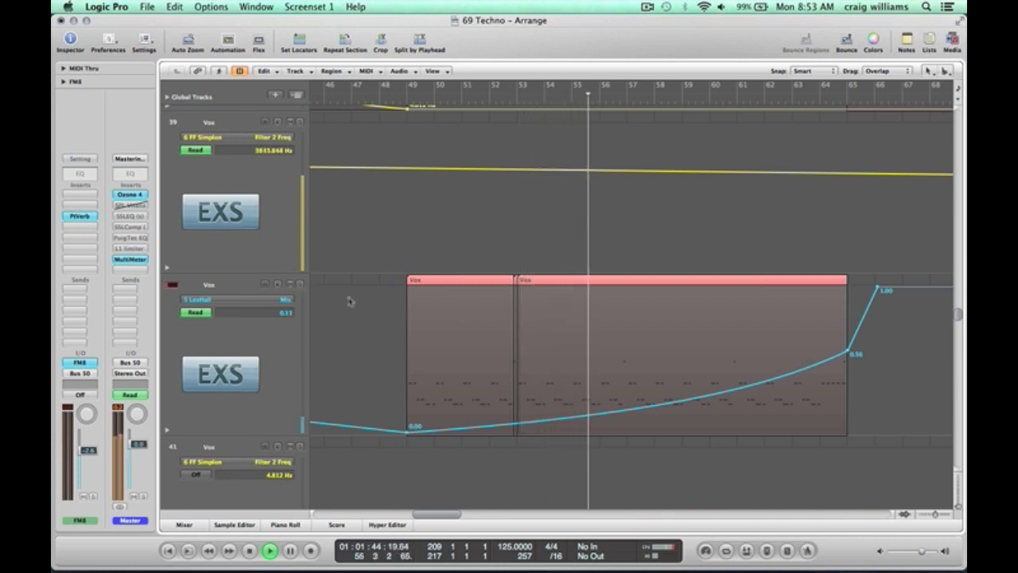
scroll(680, 299, right, 3)
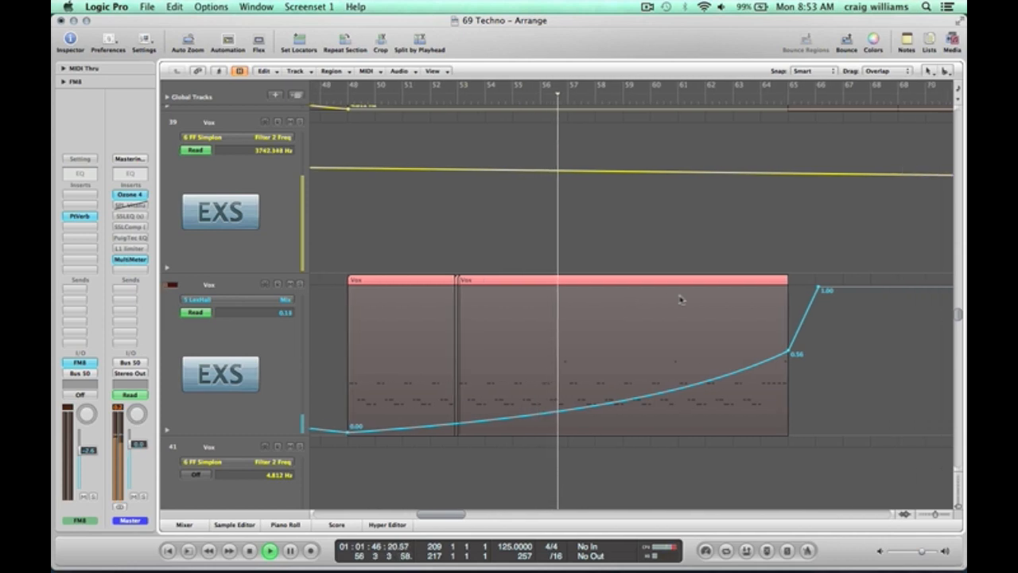
ctrl+alt+click(687, 286)
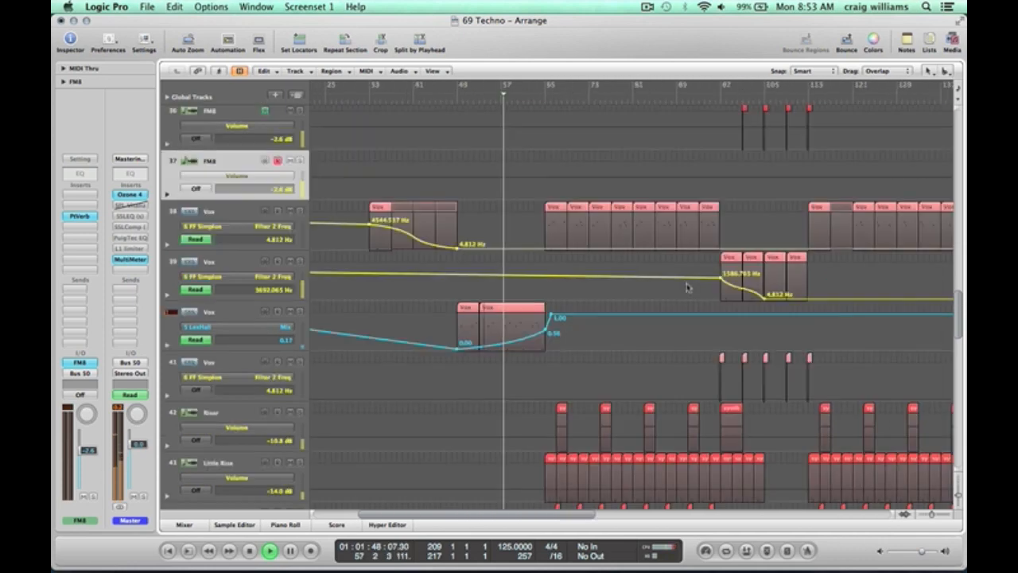
Hide the automation and examine the breakdown regions between bars 57 and 65.
ctrl+alt+click(619, 259)
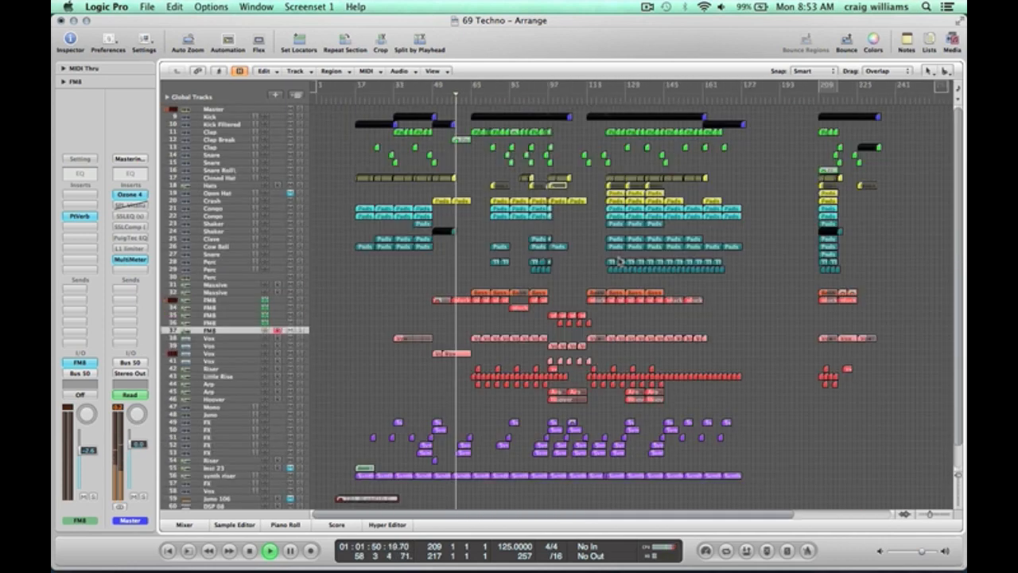
drag(573, 489, 437, 107)
ctrl+alt+drag(517, 391, 380, 249)
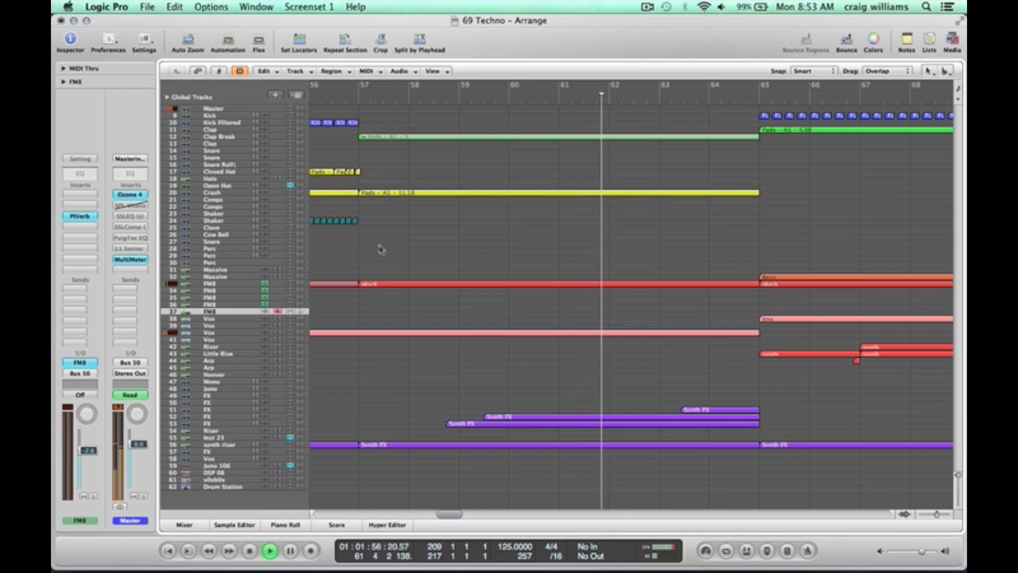
Show the track automation again and view the FM8 and Vox curves across bars 53 to 70.
key(a)
key(ctrl+Left)
key(ctrl+Left)
key(ctrl+Left)
key(ctrl+Left)
key(ctrl+Left)
key(ctrl+Left)
key(ctrl+Left)
key(ctrl+Left)
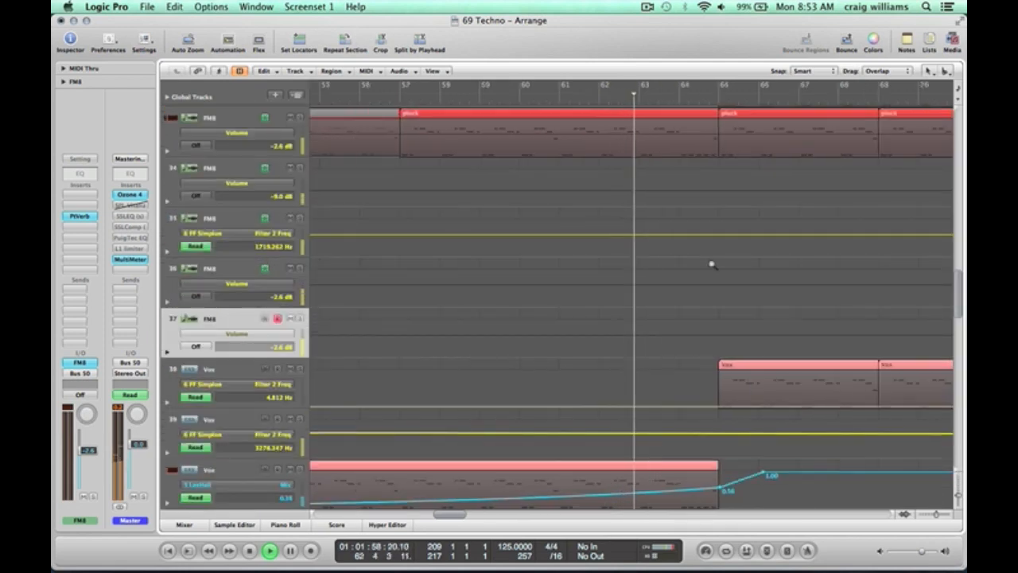
View the Vox filter and reverb automation between bars 33 and 105, and hide the track automation.
scroll(713, 268, down, 3)
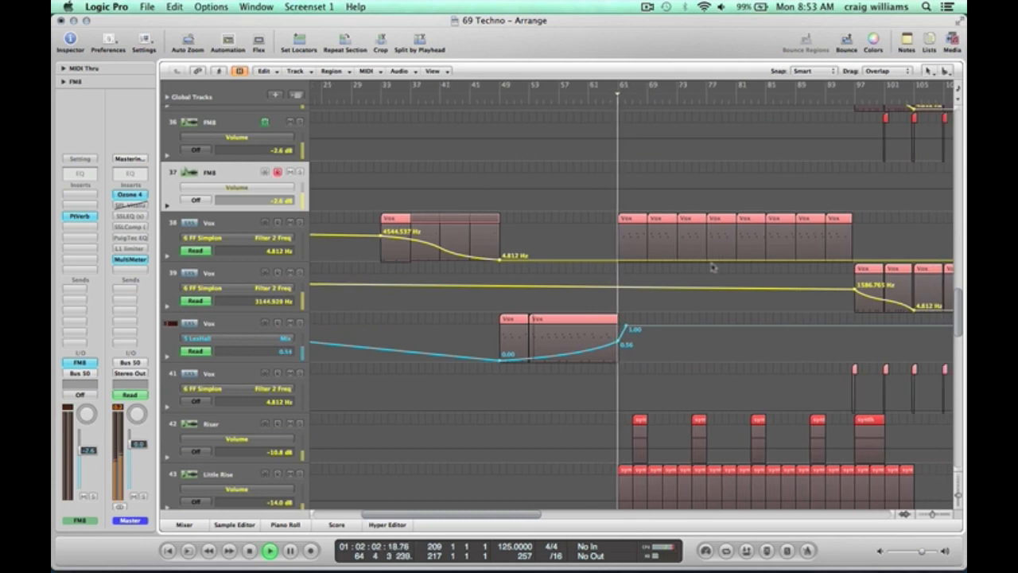
scroll(712, 267, up, 2)
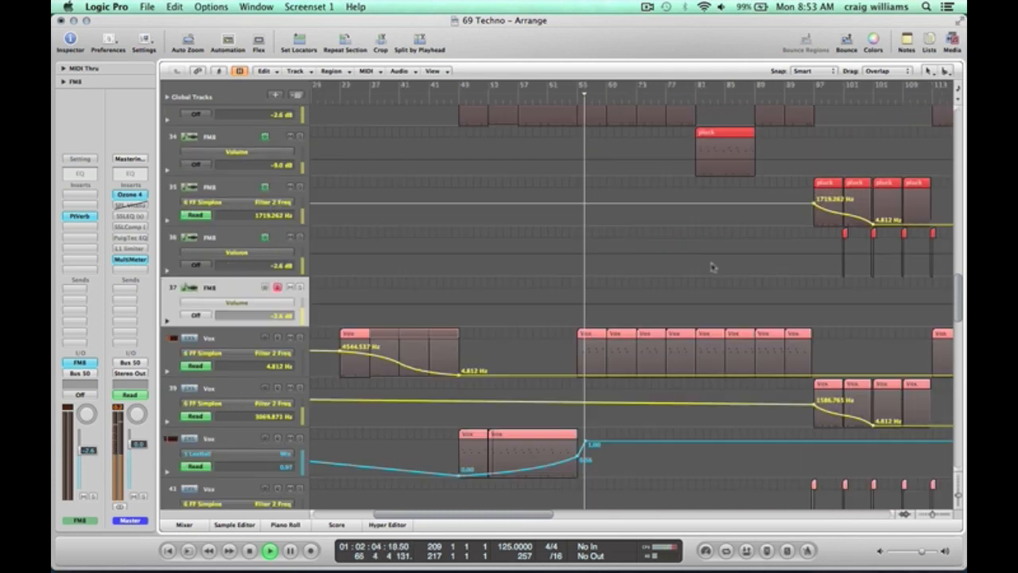
key(a)
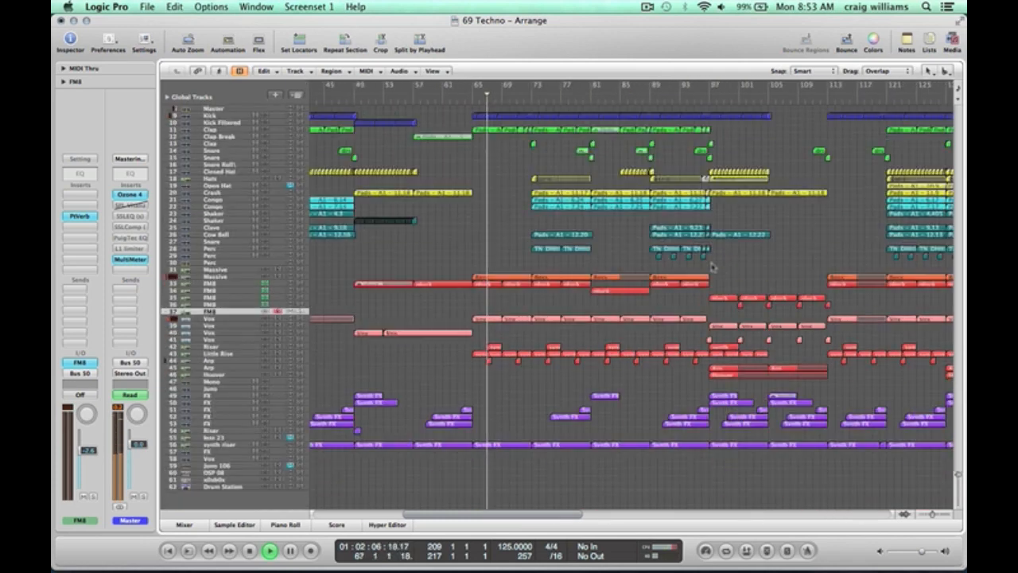
key(ctrl+Right)
key(ctrl+Down)
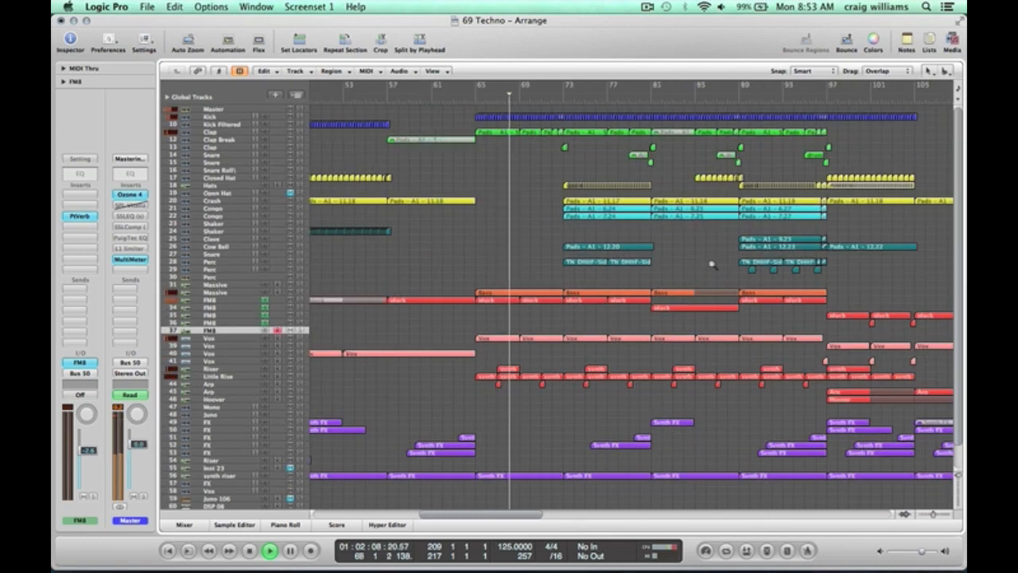
Set the cycle locators from bar 17 to bar 49, leaving cycle playback off.
key(ctrl+Left)
key(ctrl+Left)
key(ctrl+Left)
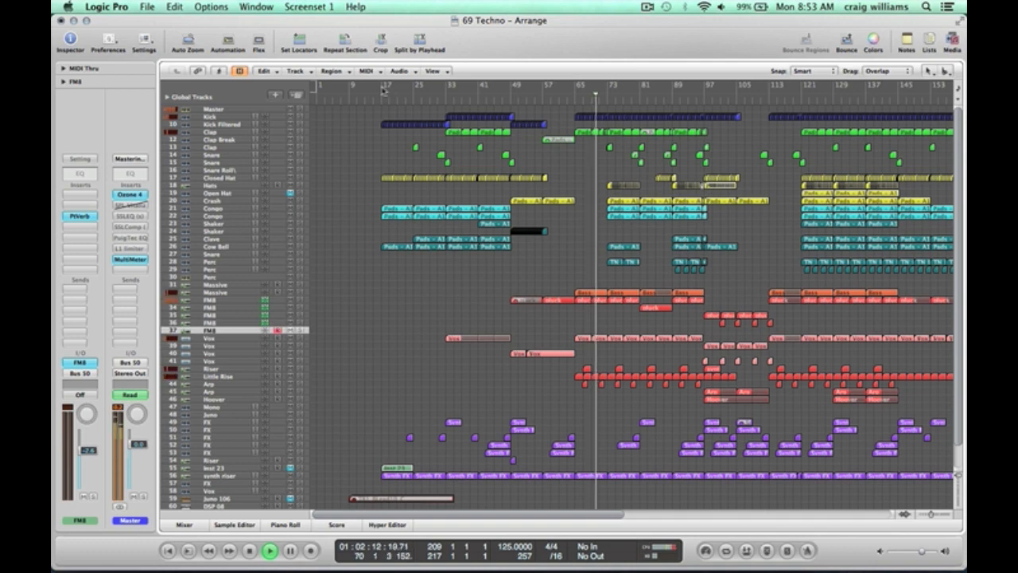
drag(382, 91, 512, 98)
click(494, 86)
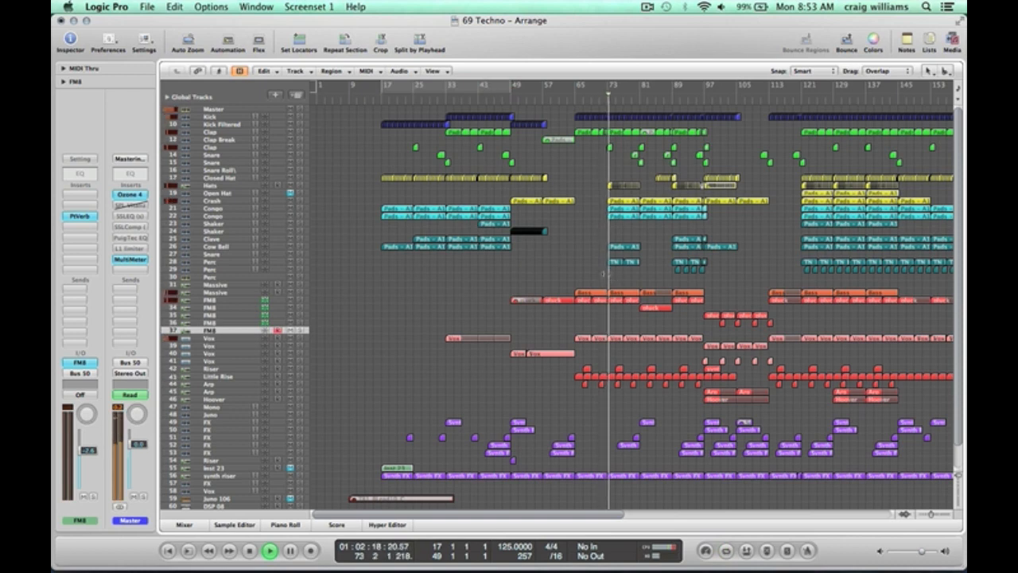
Examine the alternate pluck region on FM8 track 34 and the surrounding bass and Vox regions across bars 81 to 89.
key(ctrl+alt+Left)
key(ctrl+alt+Left)
key(ctrl+alt+Left)
key(ctrl+alt+Left)
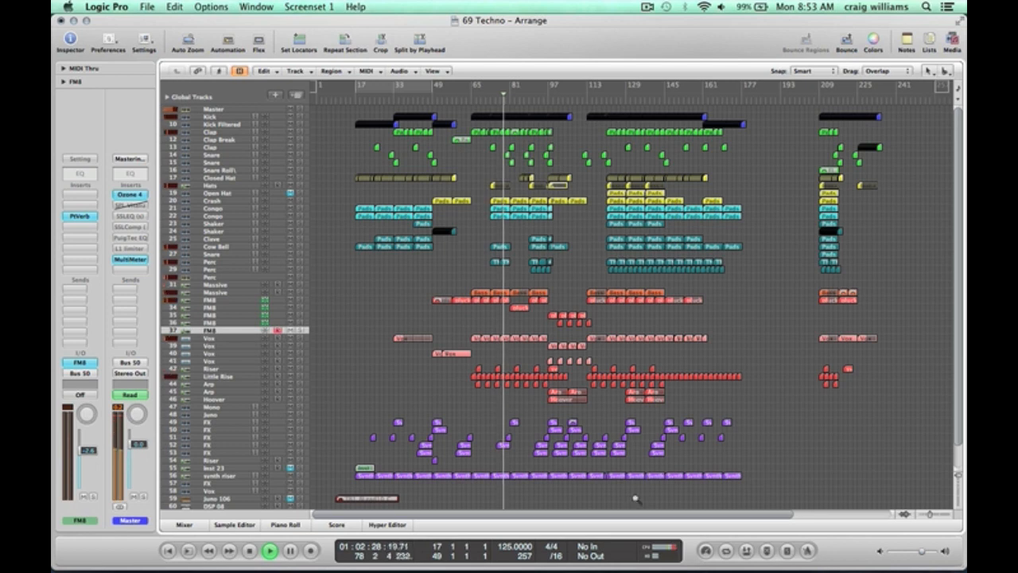
drag(498, 217, 448, 108)
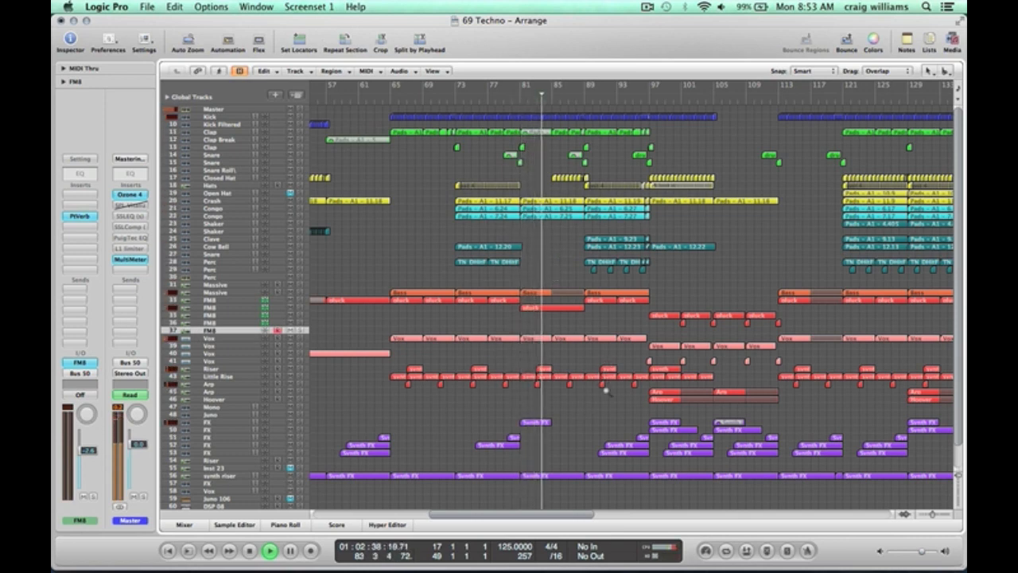
drag(489, 262, 485, 261)
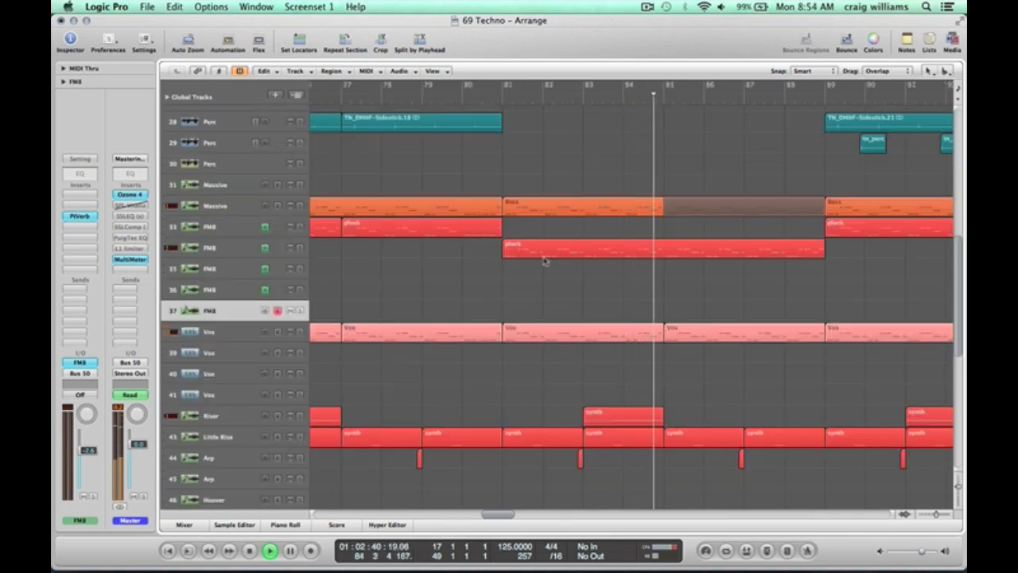
ctrl+alt+click(583, 279)
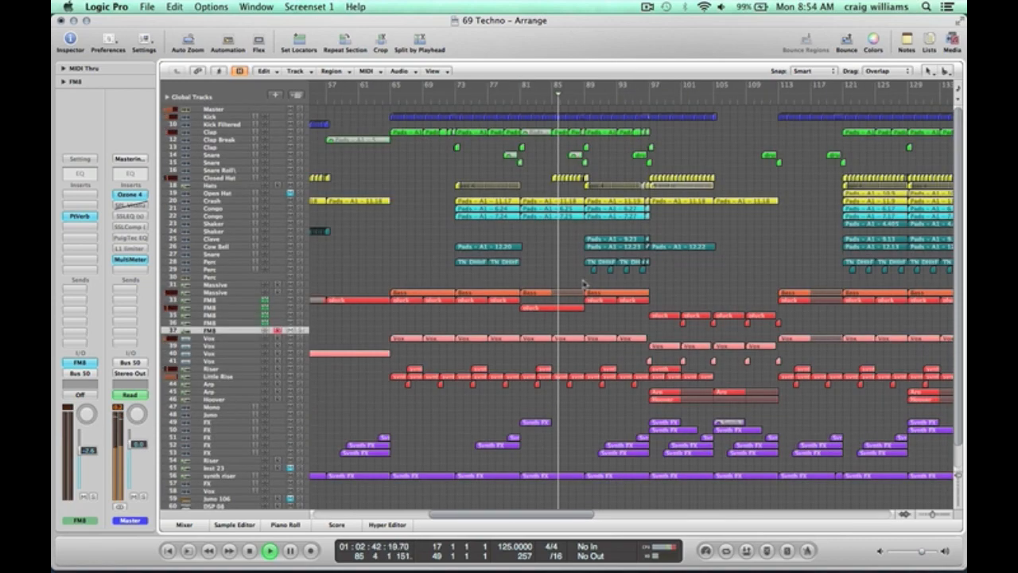
Follow playback through bars 87 to 104, examining how the drum, pluck, Vox and FX regions lead into the second breakdown.
scroll(625, 324, right, 2)
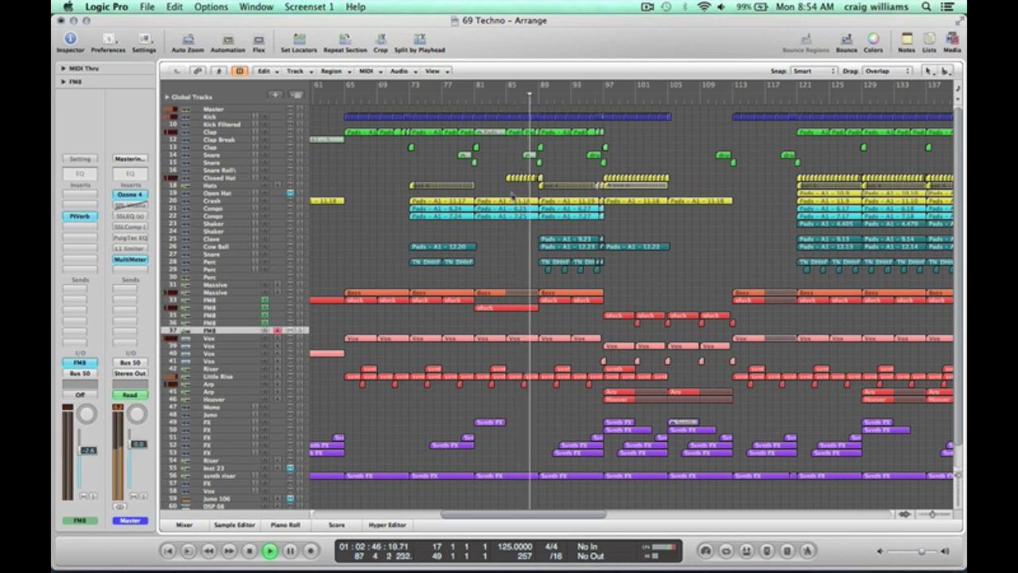
scroll(512, 195, right, 2)
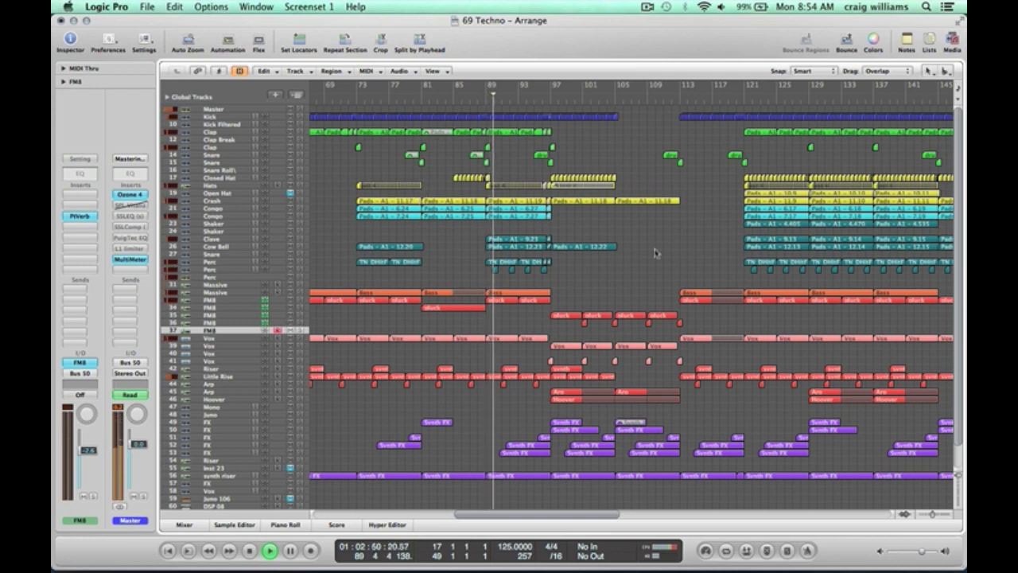
scroll(655, 253, down, 3)
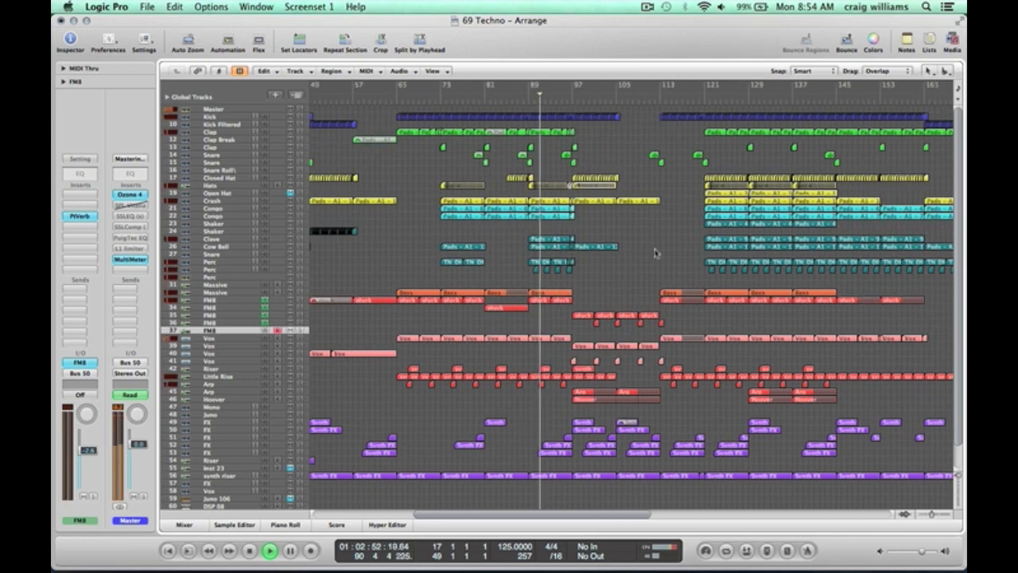
scroll(656, 253, right, 1)
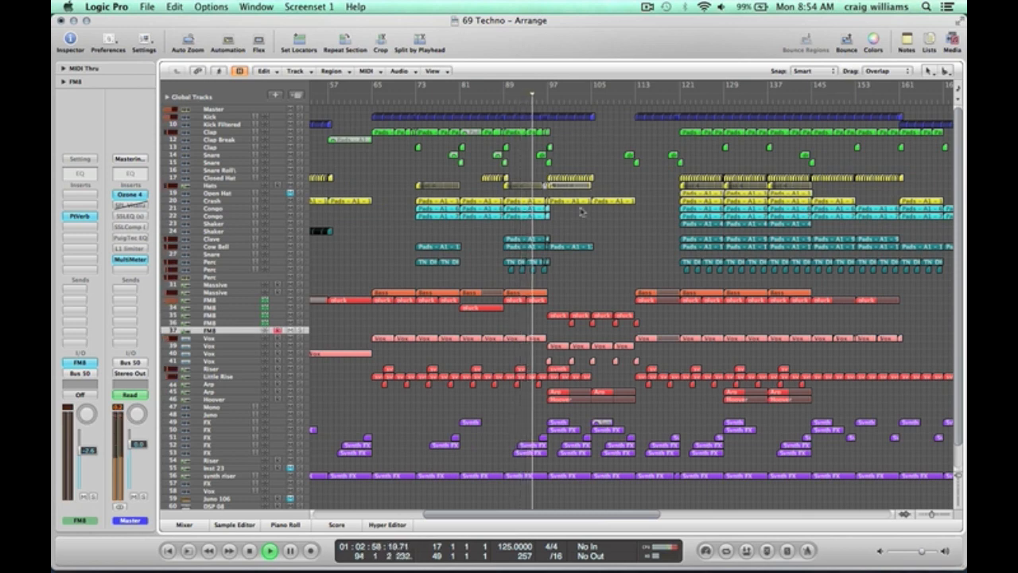
scroll(581, 210, right, 2)
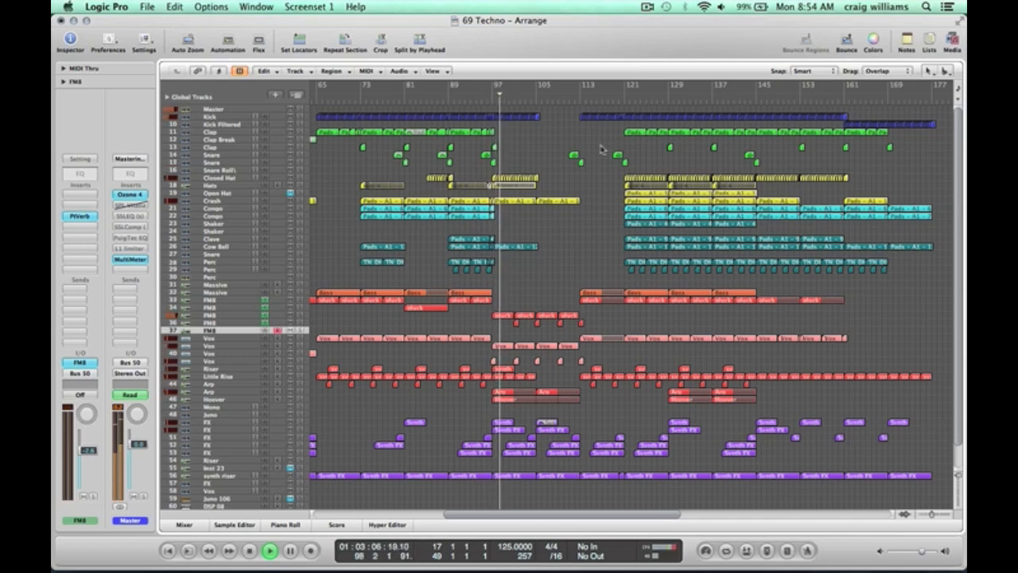
scroll(559, 189, right, 3)
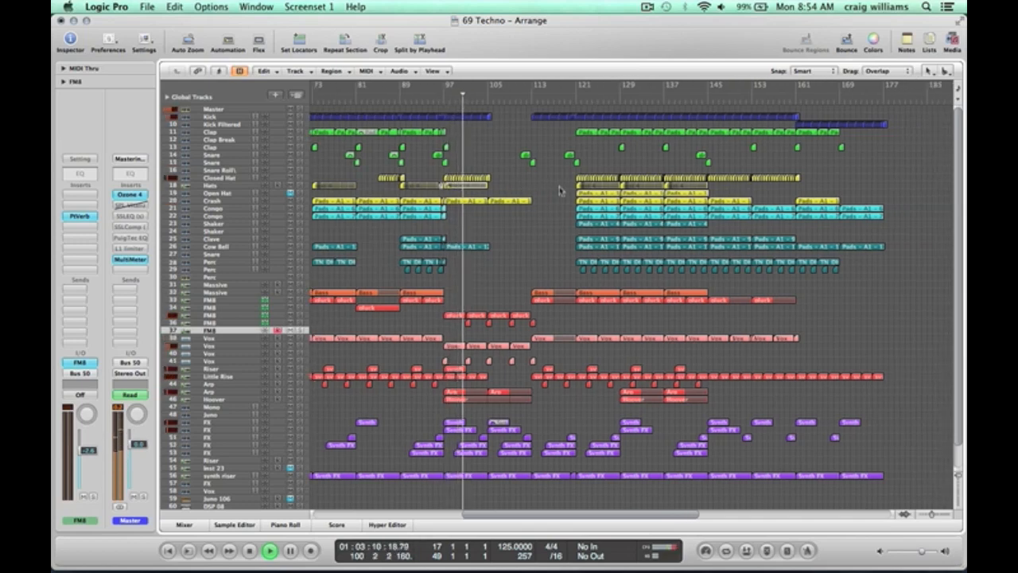
scroll(553, 211, right, 2)
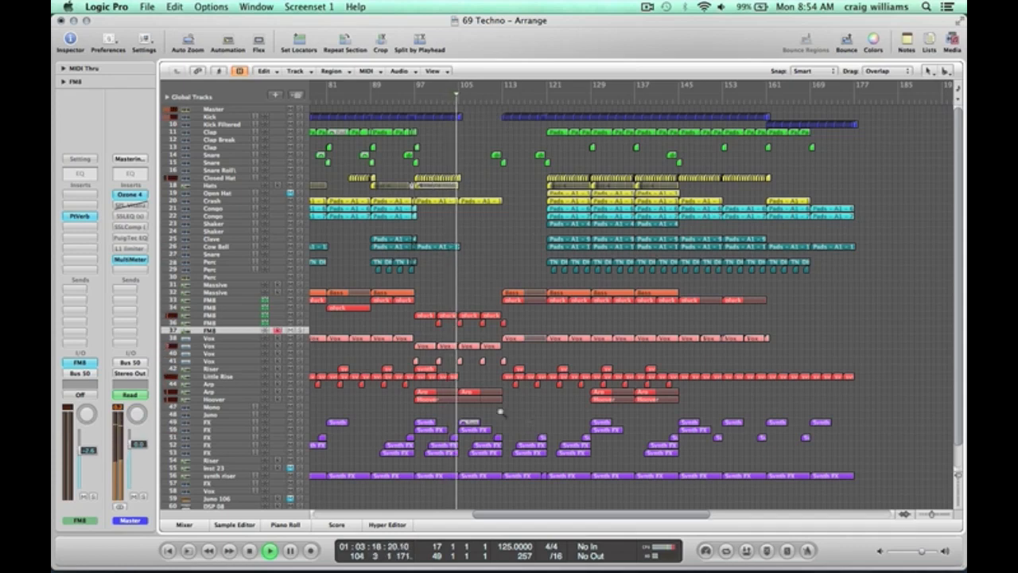
Examine the Arp and Hoover regions between bars 97 and 113, briefly soloing Arp track 45 and the Hoover track.
drag(505, 409, 407, 377)
click(299, 299)
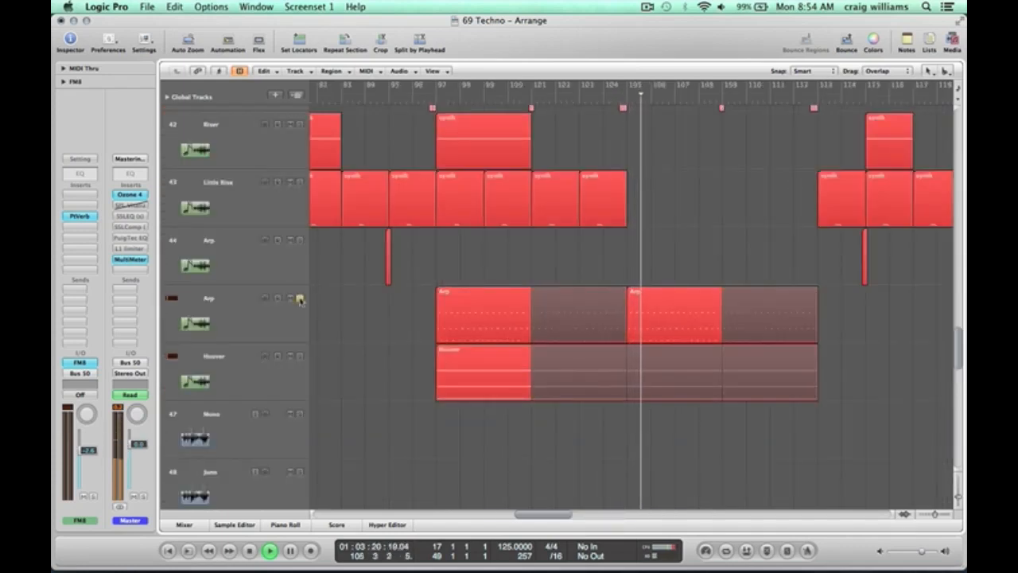
click(299, 298)
click(301, 357)
click(301, 357)
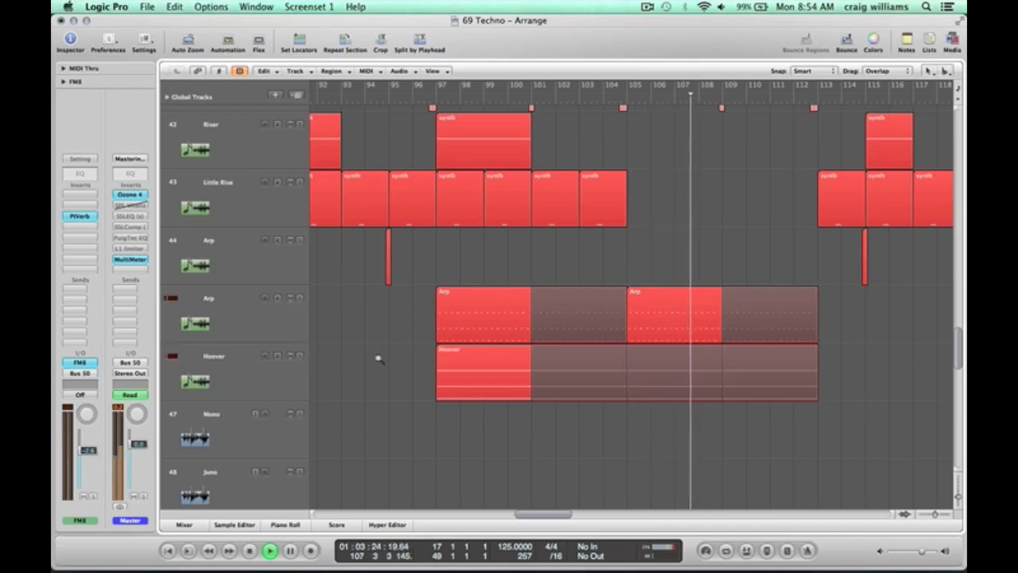
ctrl+alt+click(377, 359)
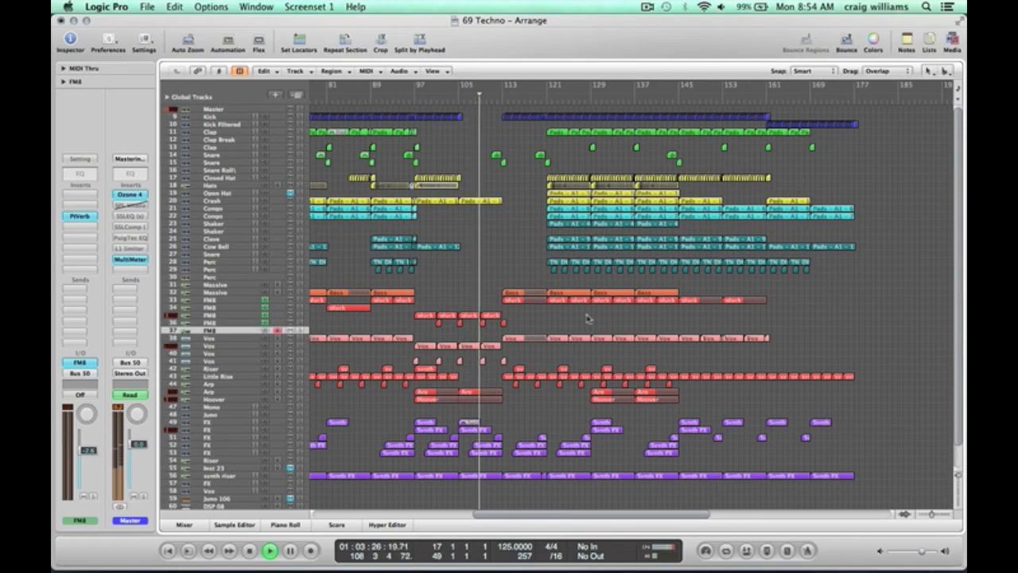
Follow playback out of the second breakdown and examine the regions entering between bars 113 and 121.
scroll(534, 316, right, 2)
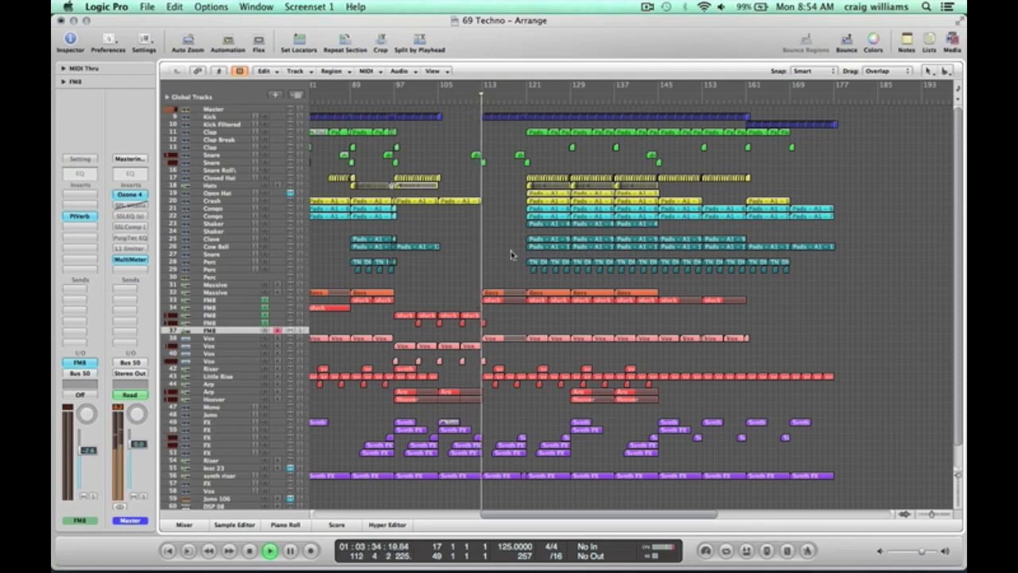
scroll(512, 255, right, 2)
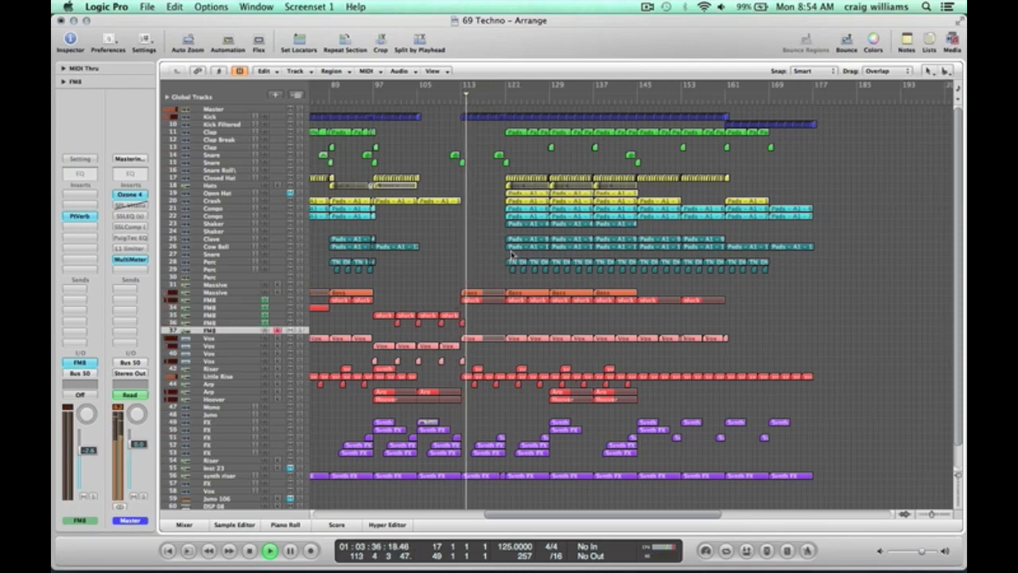
scroll(511, 254, right, 2)
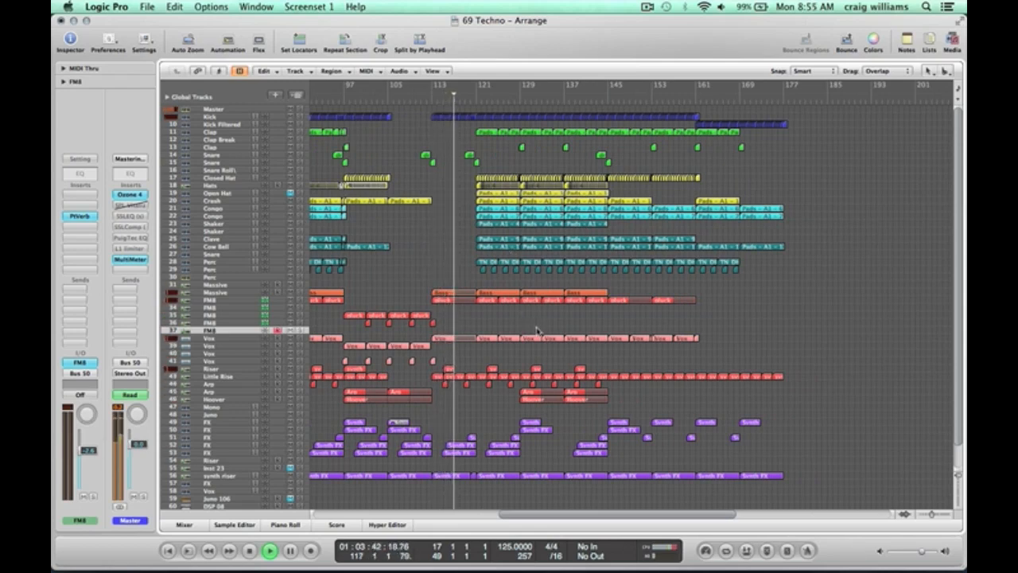
drag(545, 437, 412, 108)
ctrl+alt+click(500, 218)
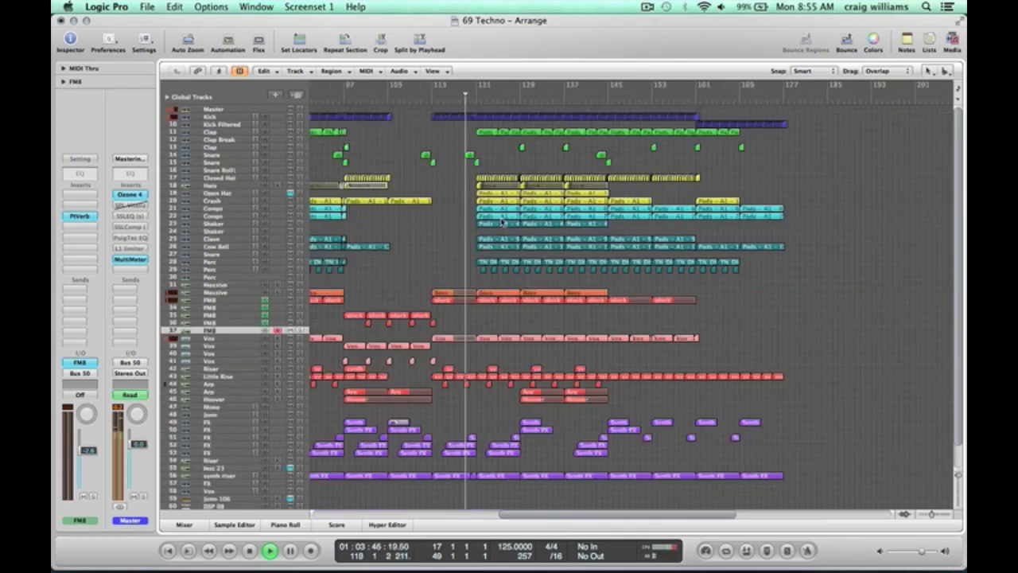
Compare the drum, bass, pluck and Vox layers of the sections starting at bars 65 and 113 within the full arrangement.
ctrl+alt+click(769, 281)
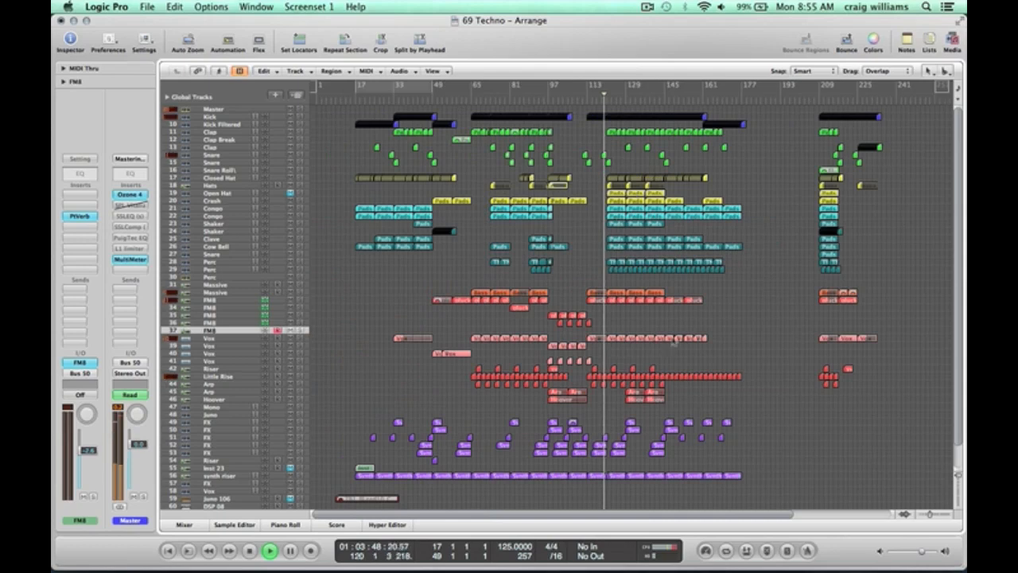
drag(721, 352, 468, 116)
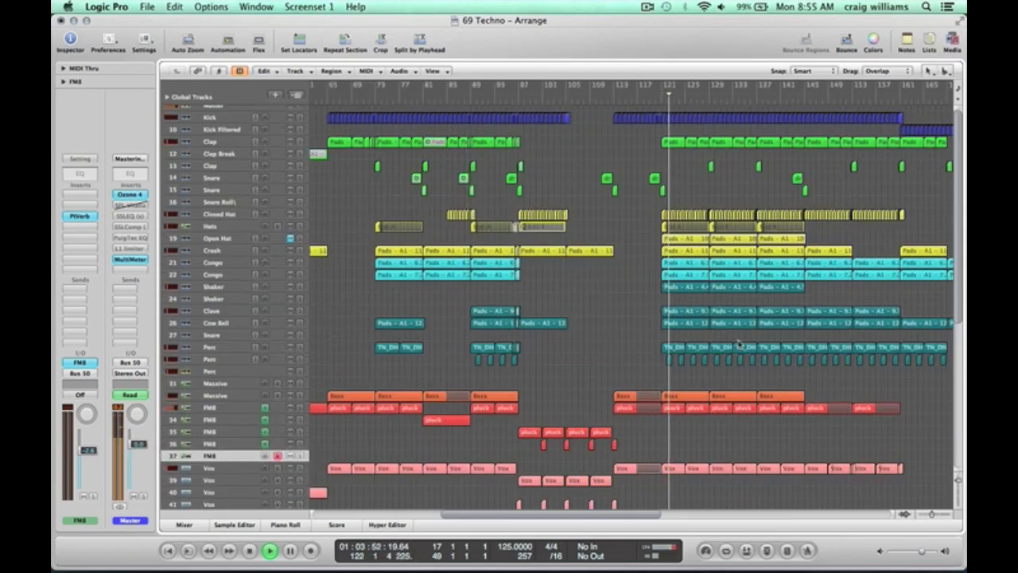
ctrl+alt+click(636, 258)
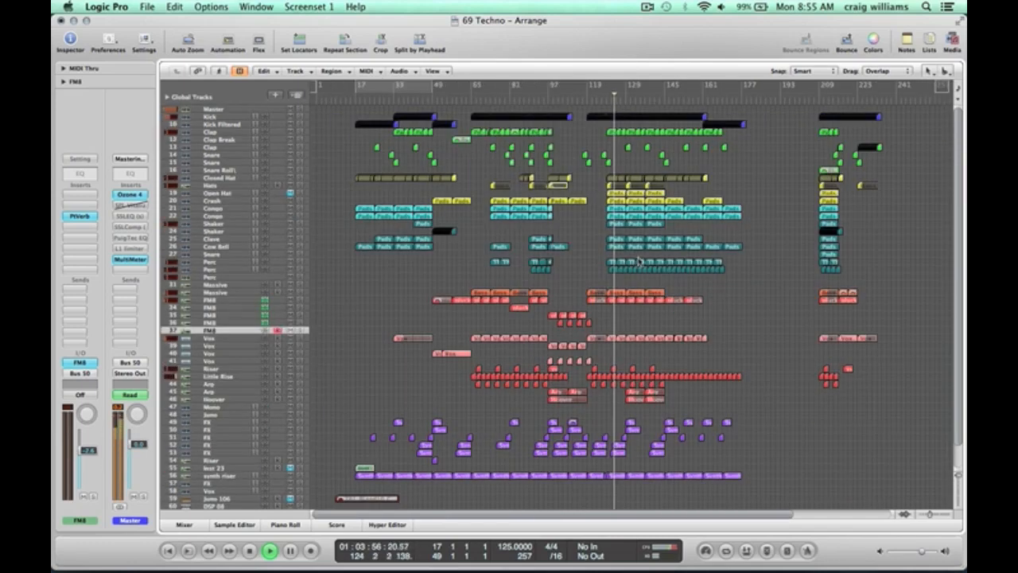